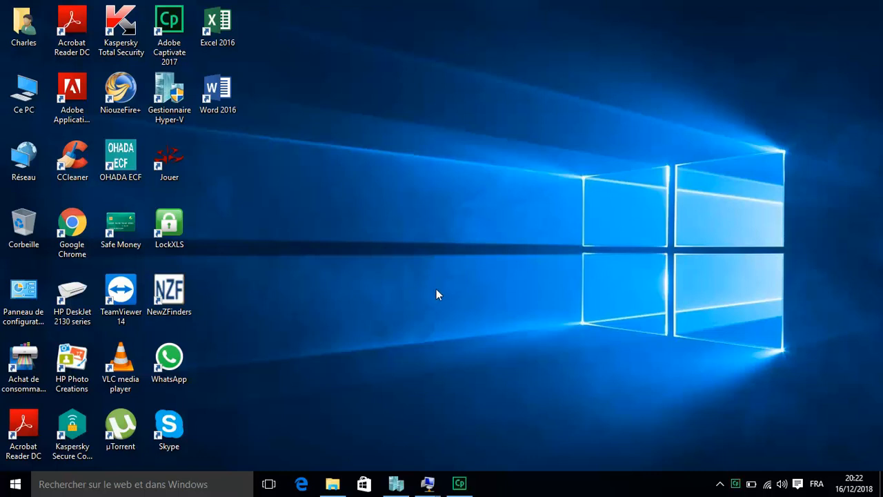
# Switch to the SERVEUR virtual machine and expand the Bases de données folder in SQL Server Management Studio to examine the existing databases.
pyautogui.moveTo(431, 480)
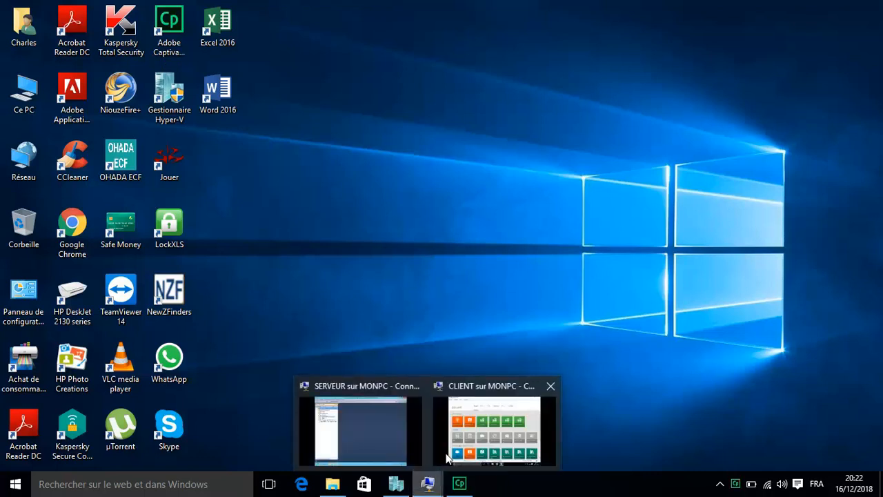
pyautogui.click(361, 431)
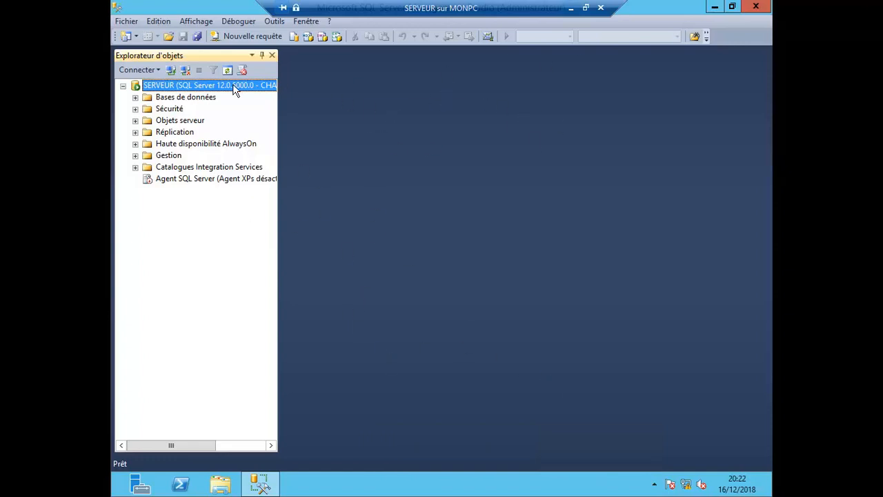
pyautogui.click(135, 97)
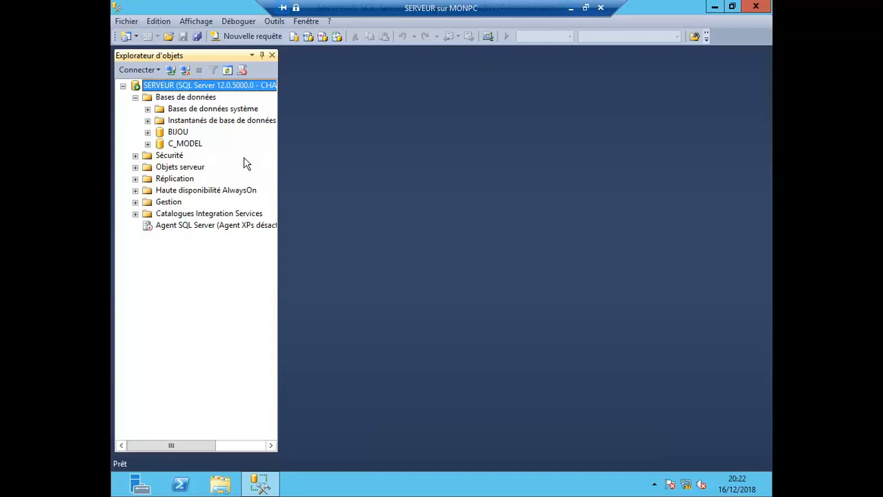
pyautogui.click(572, 10)
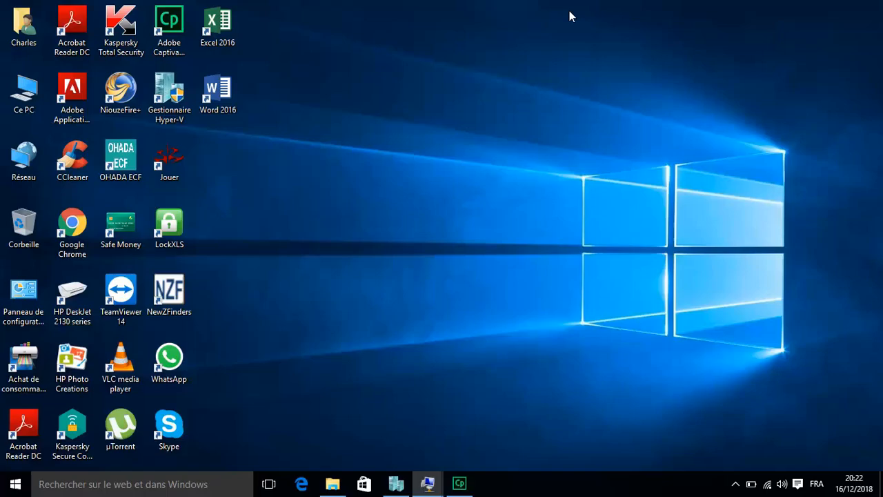
# Switch to the CLIENT virtual machine and show its desktop to examine the PAIE1 and PAIE2 payroll files.
pyautogui.moveTo(426, 480)
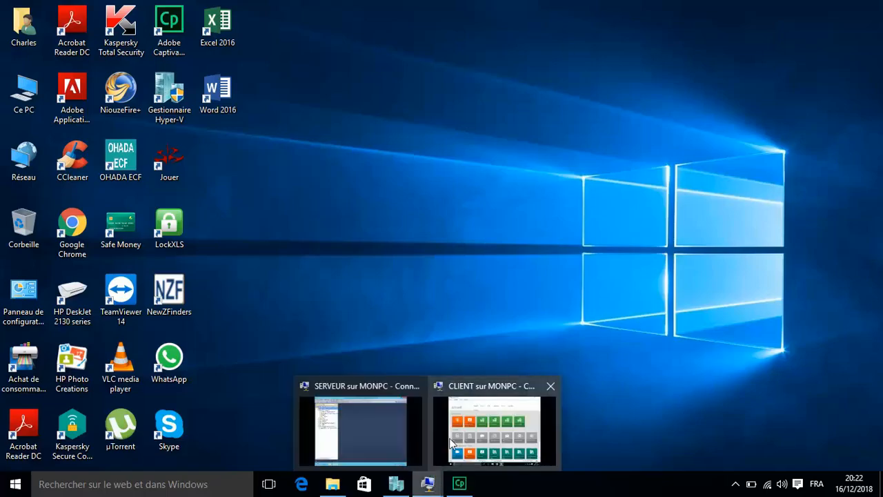
pyautogui.click(471, 429)
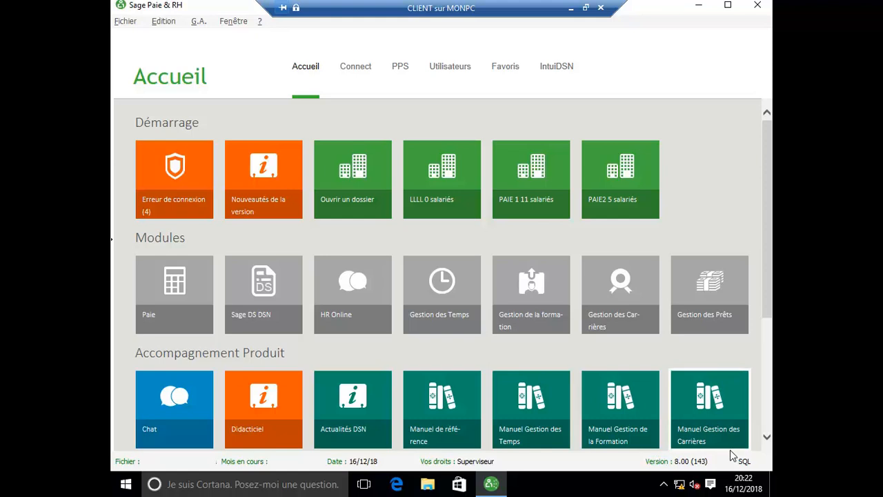
pyautogui.click(772, 487)
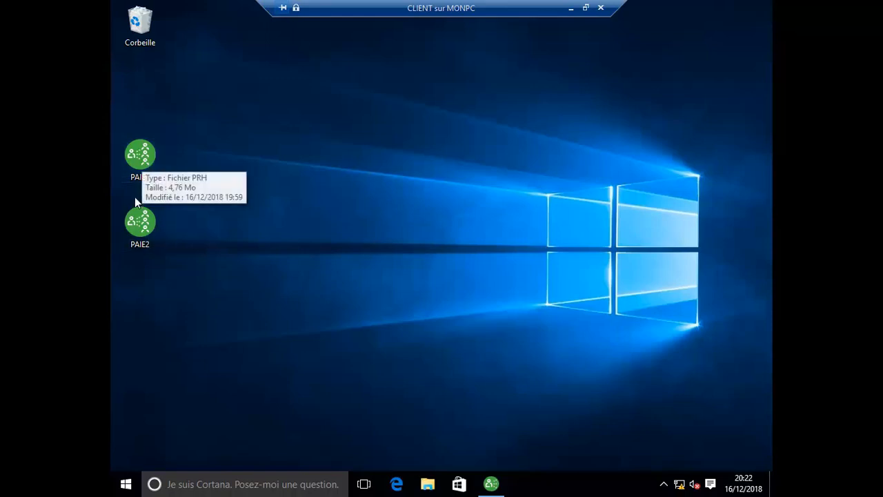
pyautogui.moveTo(146, 161)
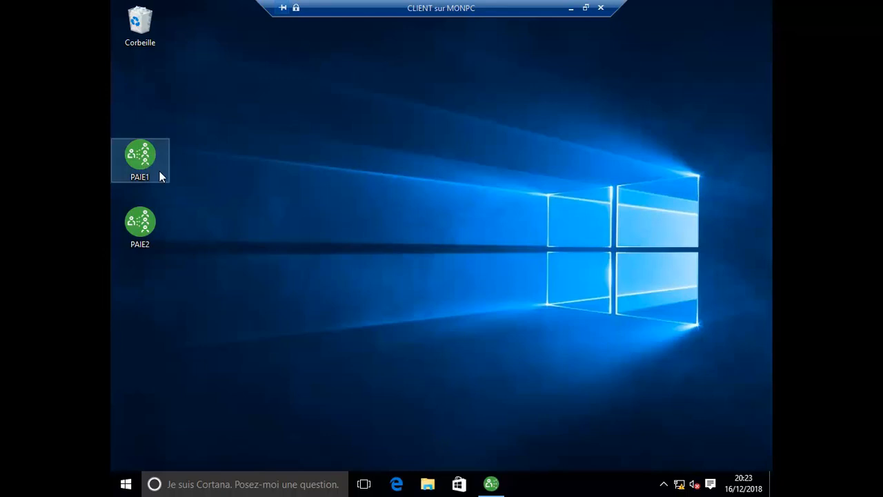
pyautogui.click(572, 9)
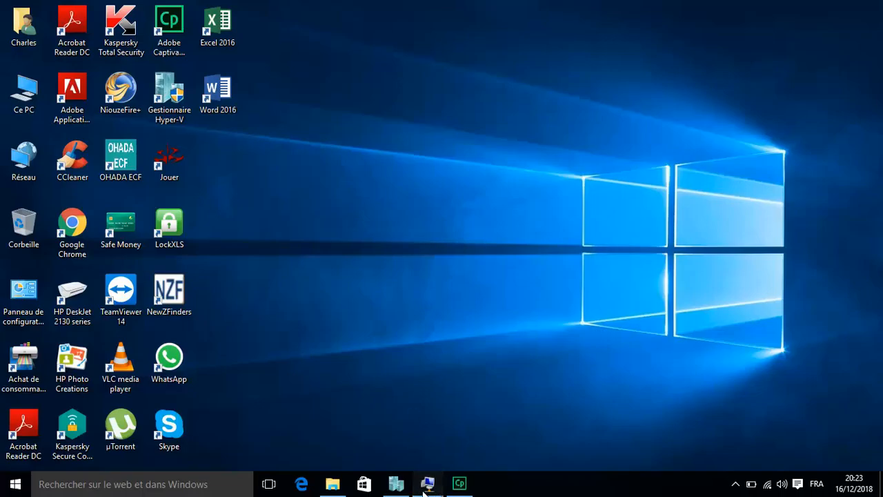
# Return to the SERVEUR virtual machine and review the list of databases again.
pyautogui.moveTo(421, 482)
pyautogui.click(358, 414)
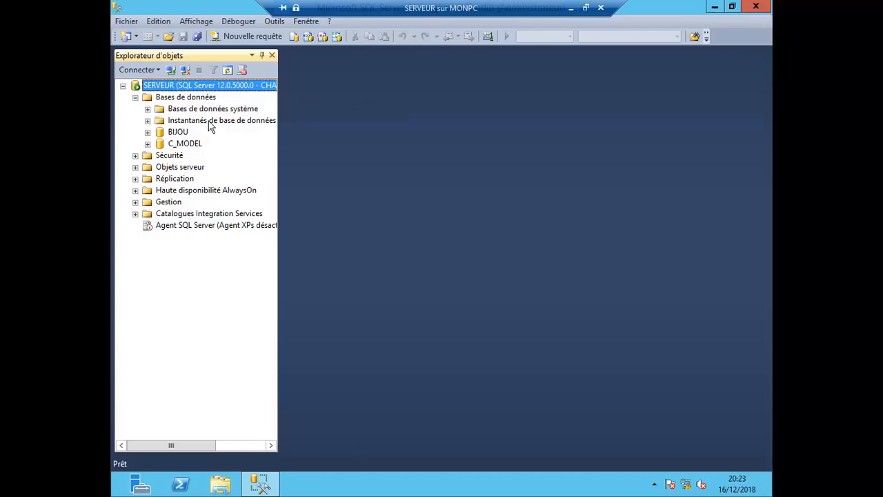
pyautogui.click(572, 9)
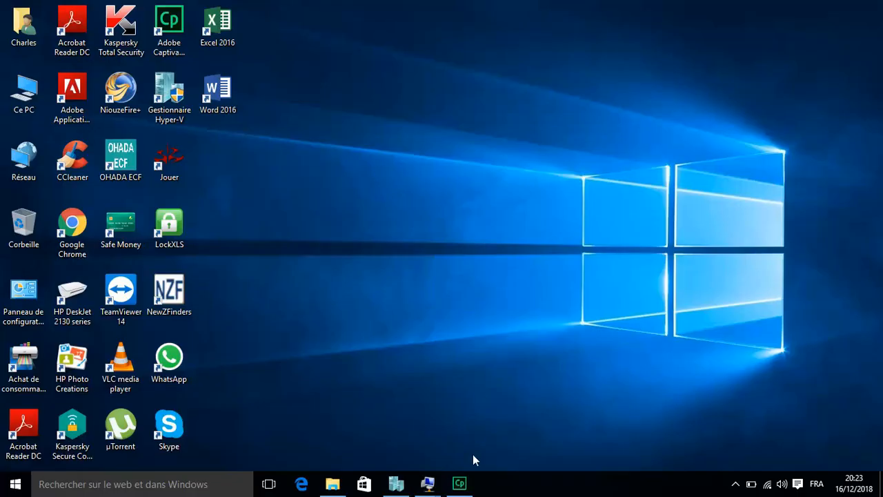
# Switch to Sage Paie & RH on the CLIENT virtual machine and start the SQL conversion assistant, advancing to the conversion settings.
pyautogui.moveTo(426, 483)
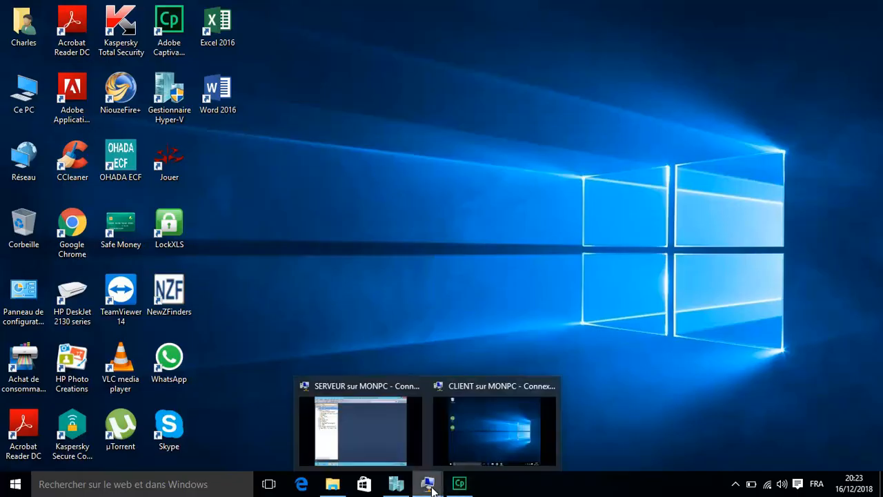
pyautogui.click(494, 431)
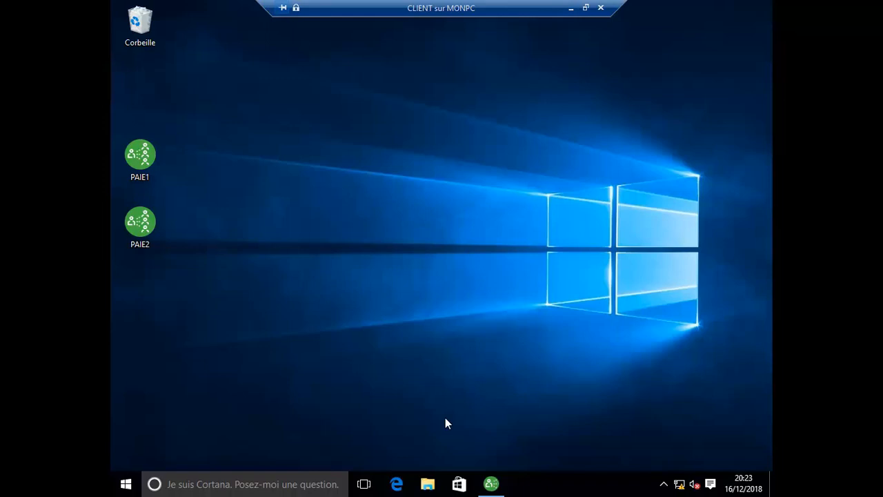
pyautogui.click(490, 484)
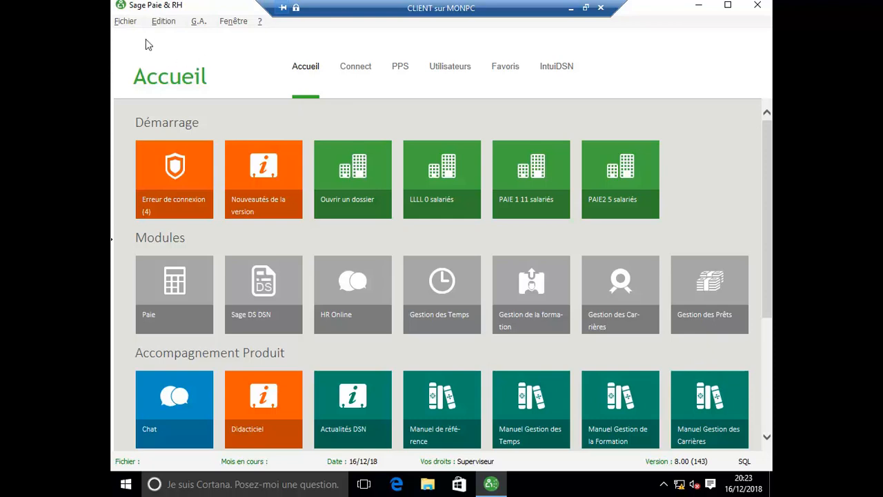
pyautogui.click(127, 23)
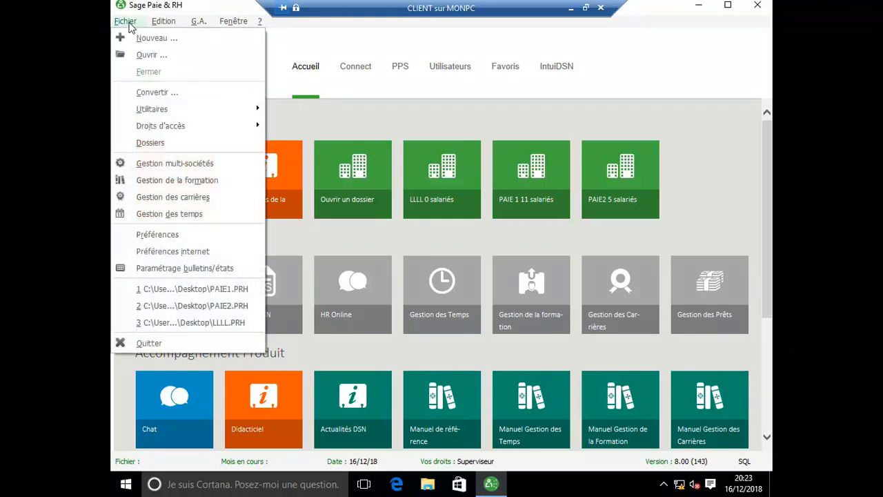
pyautogui.click(138, 95)
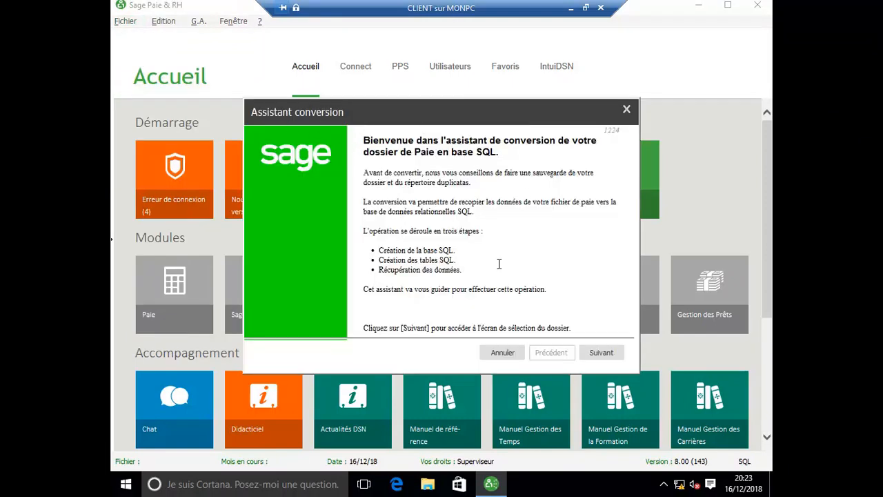
pyautogui.click(598, 354)
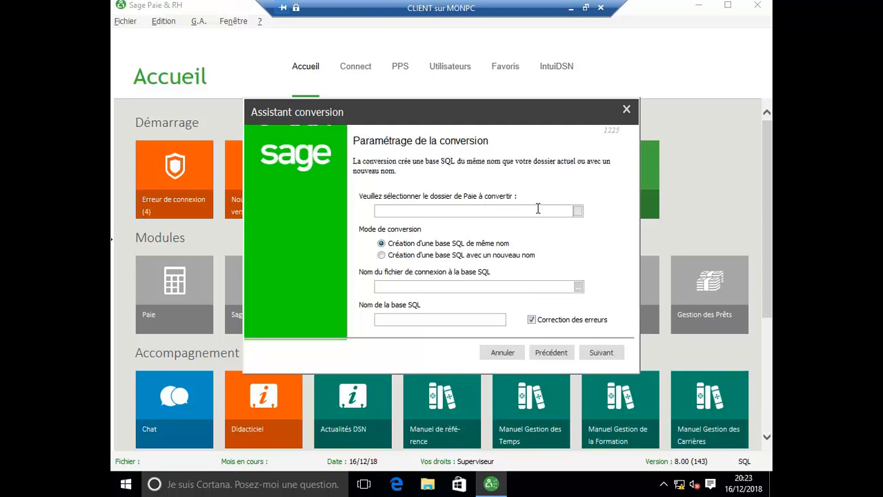
# Select the PAIE1 file on the Bureau as the payroll file to convert.
pyautogui.click(578, 211)
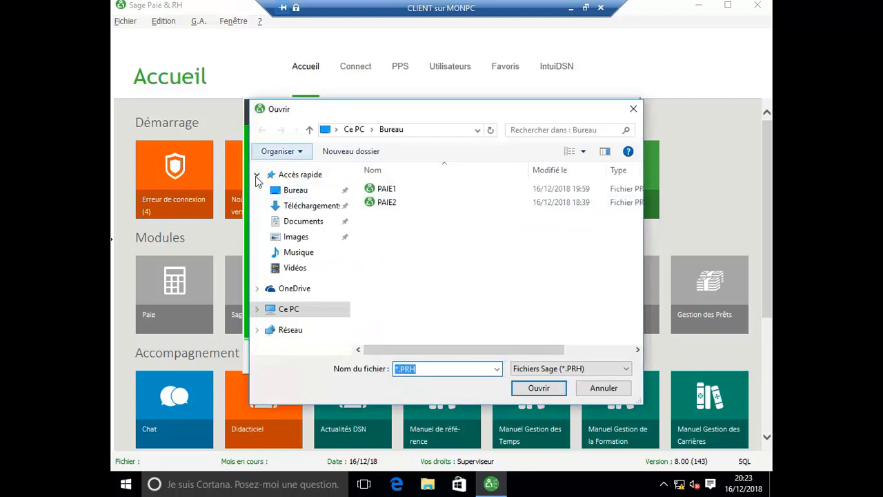
pyautogui.click(413, 187)
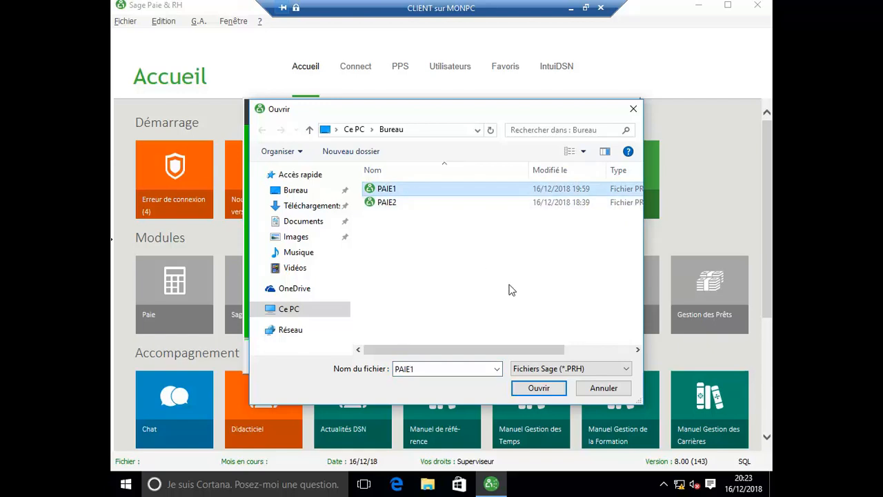
pyautogui.click(539, 388)
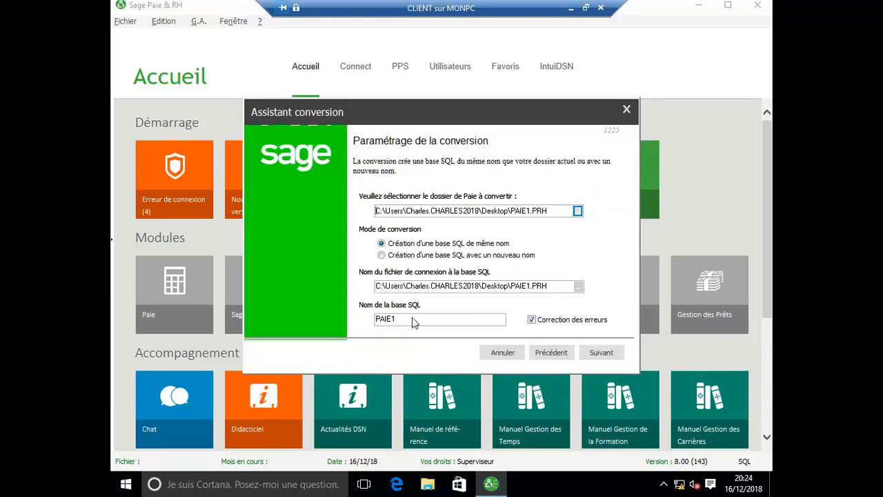
# Set the conversion to create an SQL database of the same name with error correction enabled, and continue to the server connection.
pyautogui.click(381, 256)
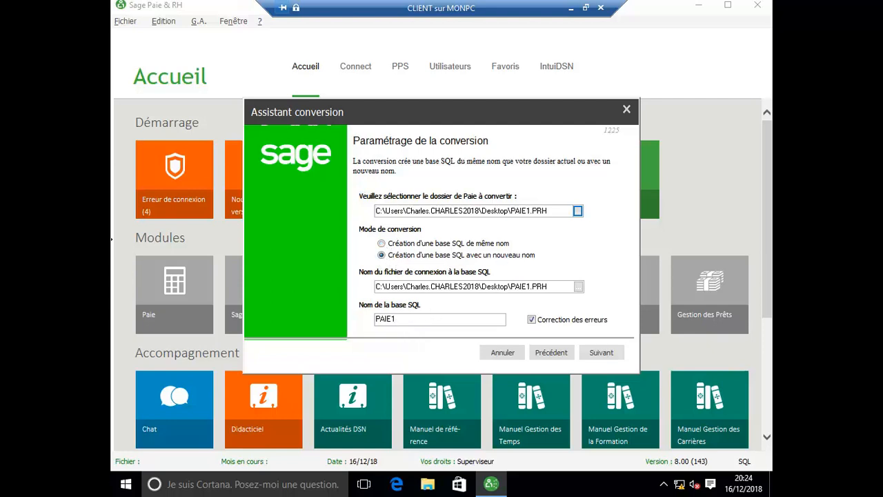
pyautogui.click(382, 244)
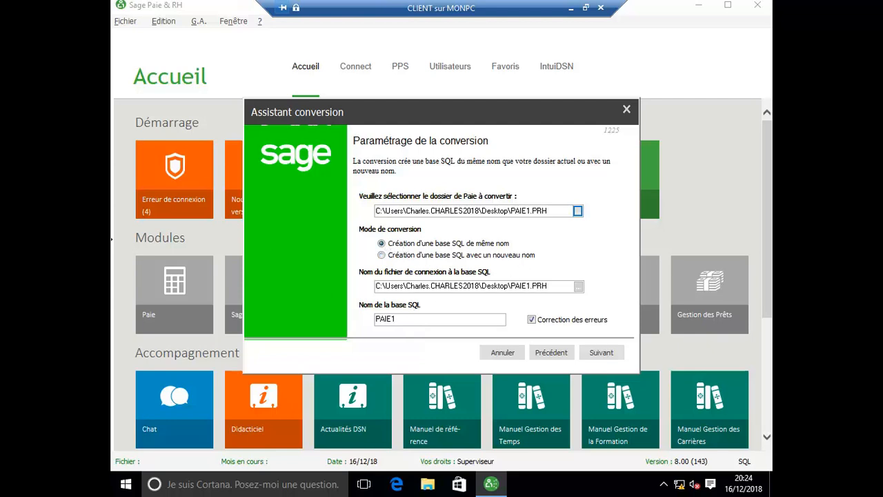
pyautogui.click(531, 319)
pyautogui.click(604, 354)
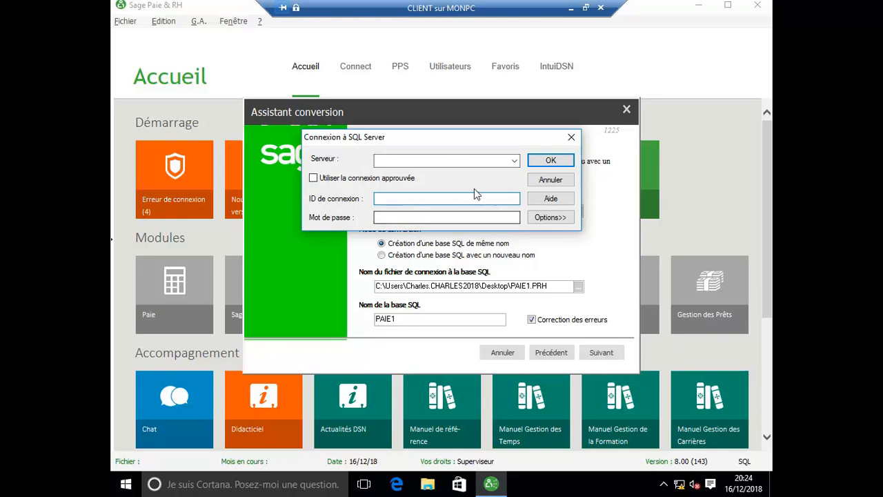
# Connect to the SQL server SERVEUR using the approved connection, and run the payroll file's conversion through to completion.
pyautogui.click(514, 161)
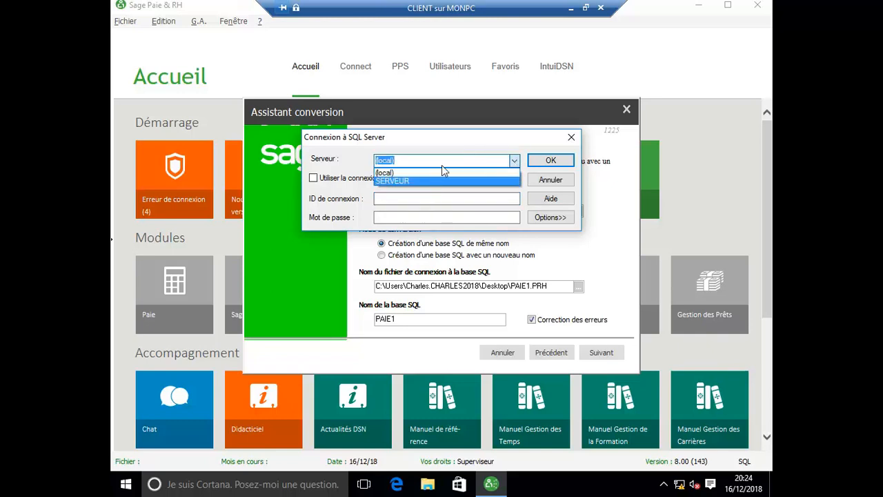
pyautogui.click(401, 181)
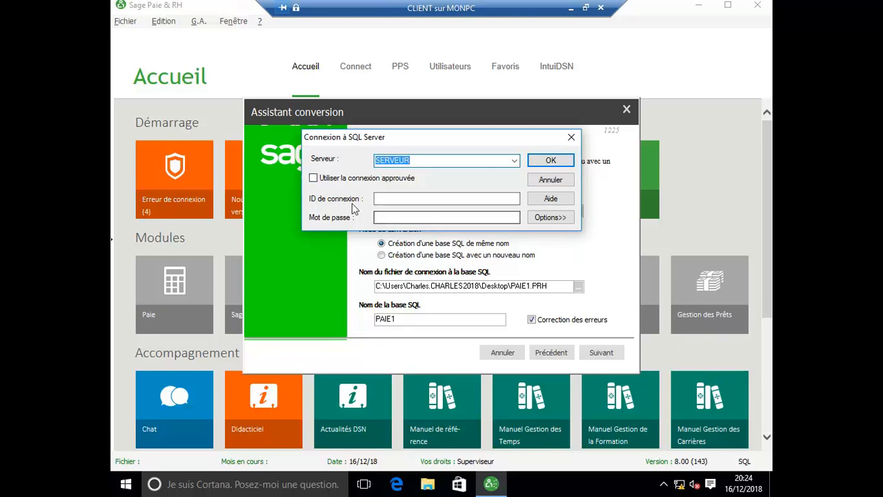
pyautogui.click(314, 179)
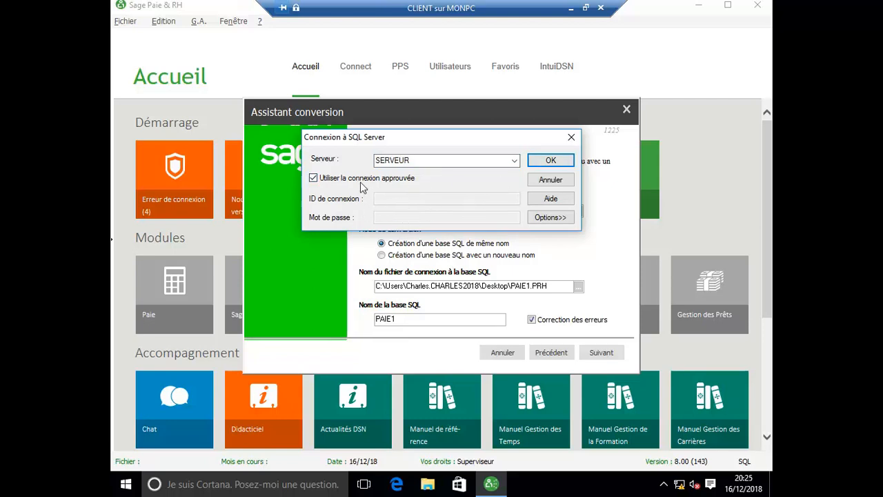
pyautogui.click(563, 161)
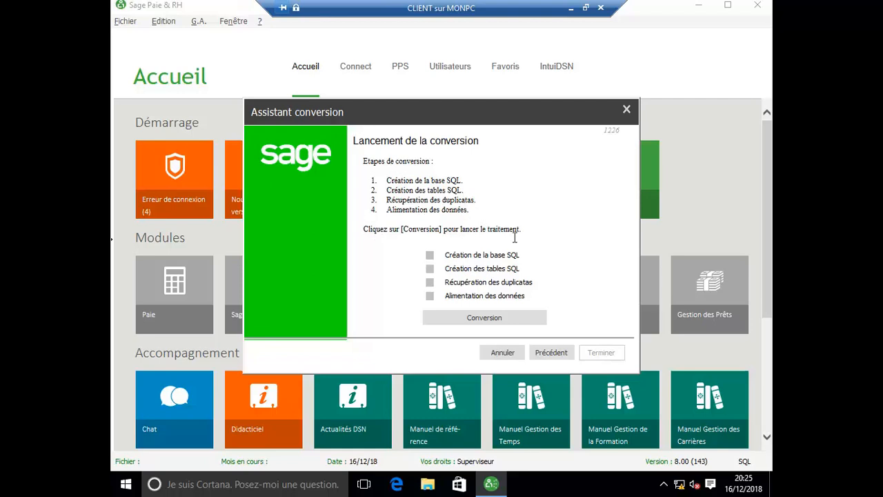
pyautogui.click(494, 317)
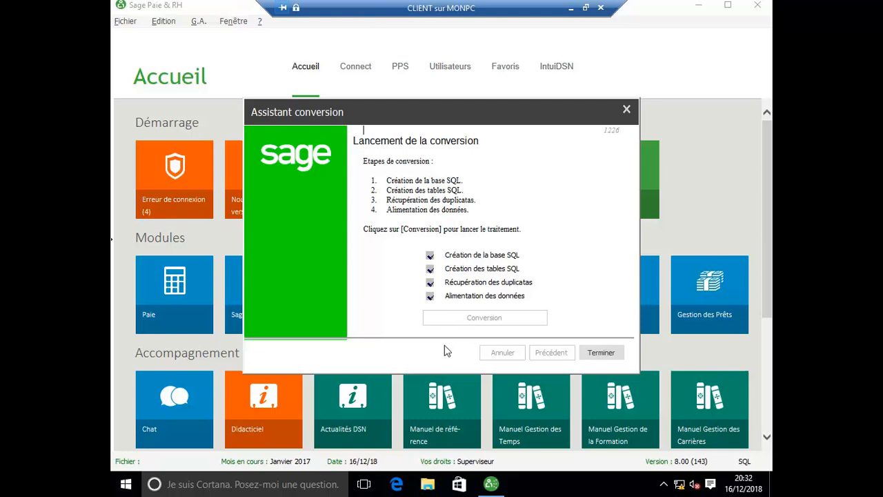
pyautogui.press('Return')
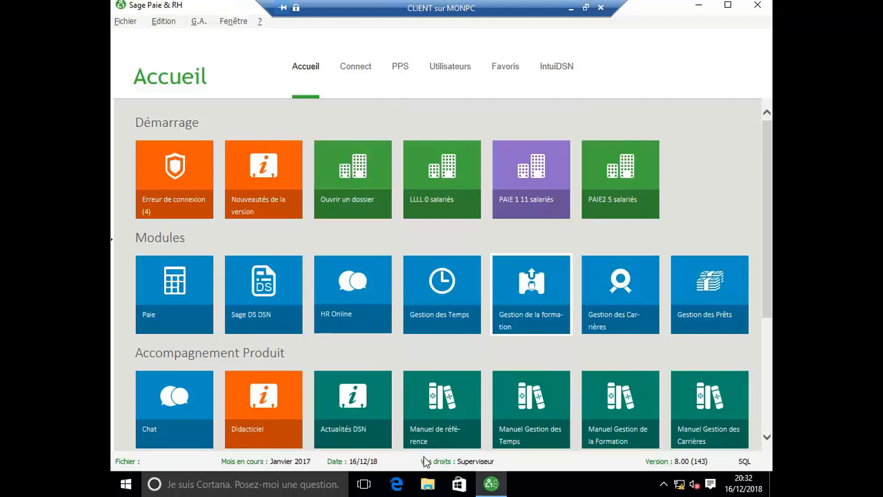
# Switch to the SERVEUR virtual machine and refresh the Bases de données folder to check for the converted payroll database.
pyautogui.press('super+d')
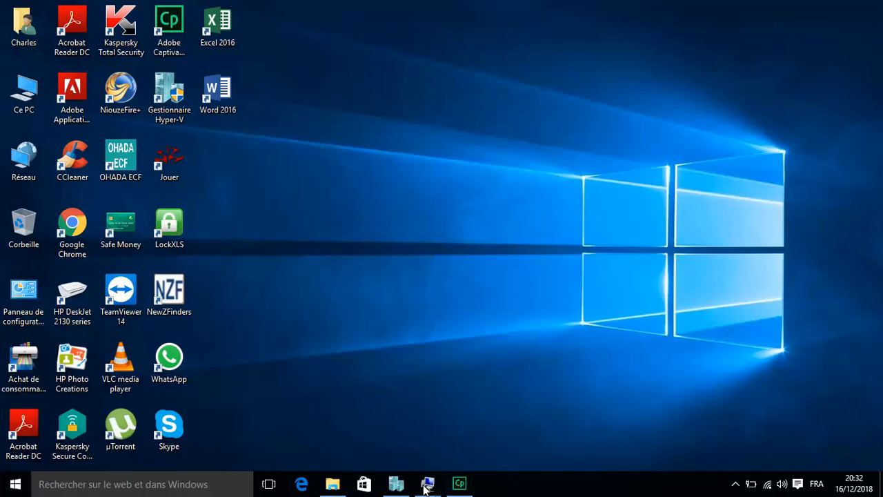
pyautogui.moveTo(426, 486)
pyautogui.click(400, 443)
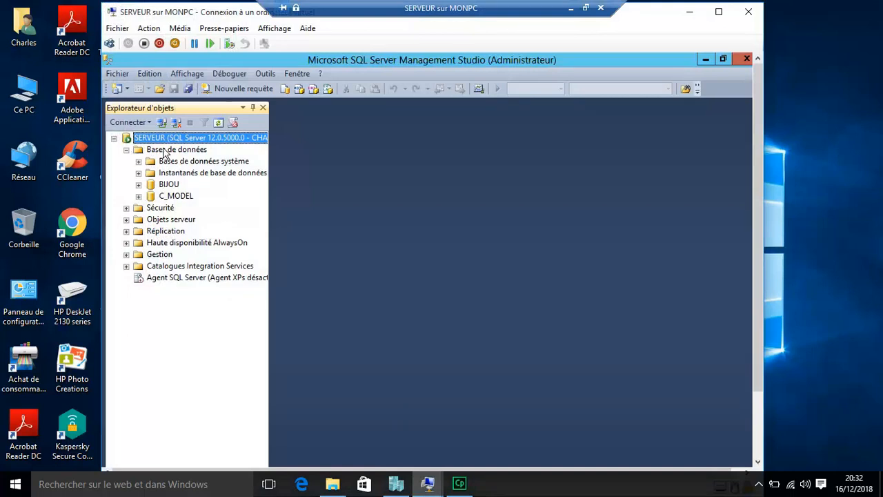
pyautogui.click(164, 150)
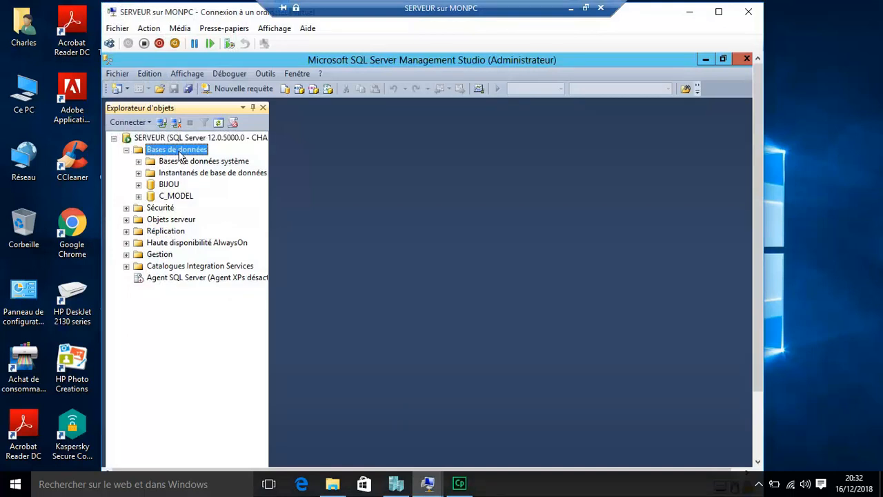
pyautogui.rightClick(180, 155)
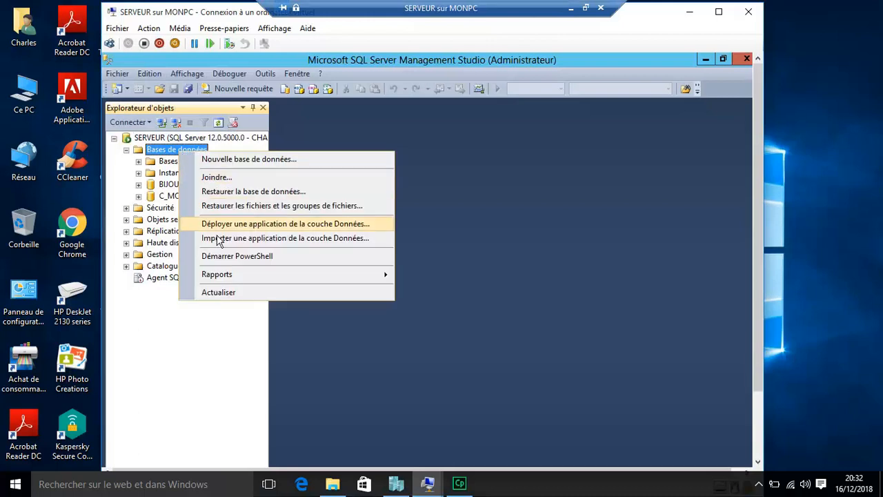
pyautogui.click(219, 293)
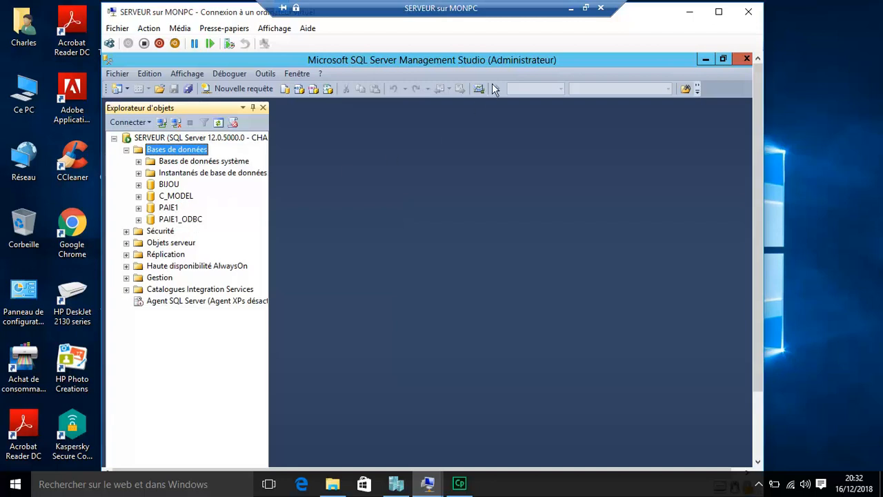
pyautogui.click(570, 9)
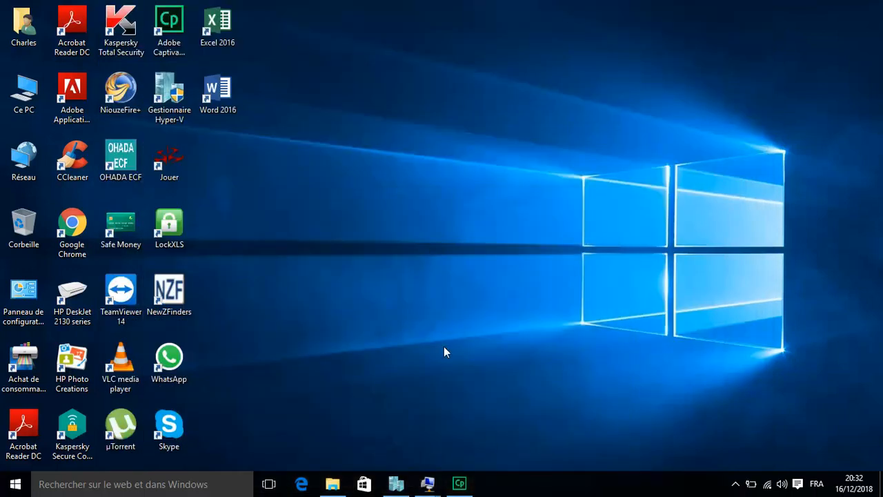
# Switch to the CLIENT virtual machine running Sage Paie & RH.
pyautogui.moveTo(435, 484)
pyautogui.click(476, 426)
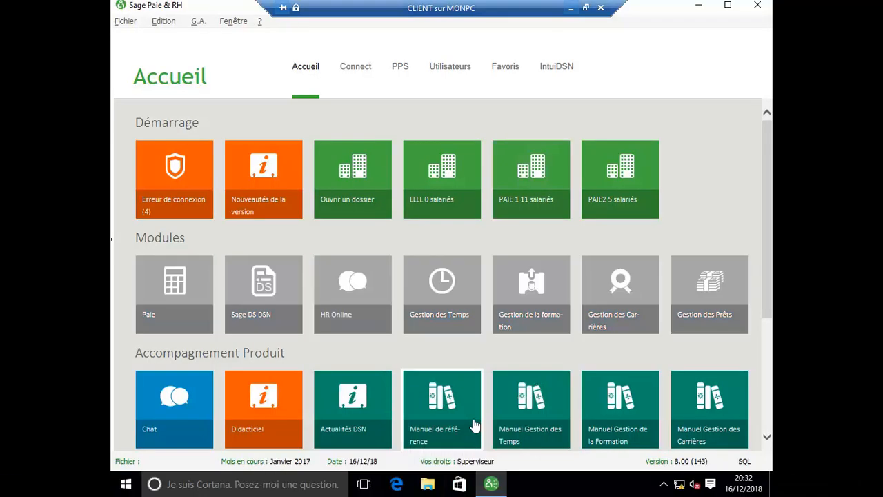
pyautogui.click(759, 7)
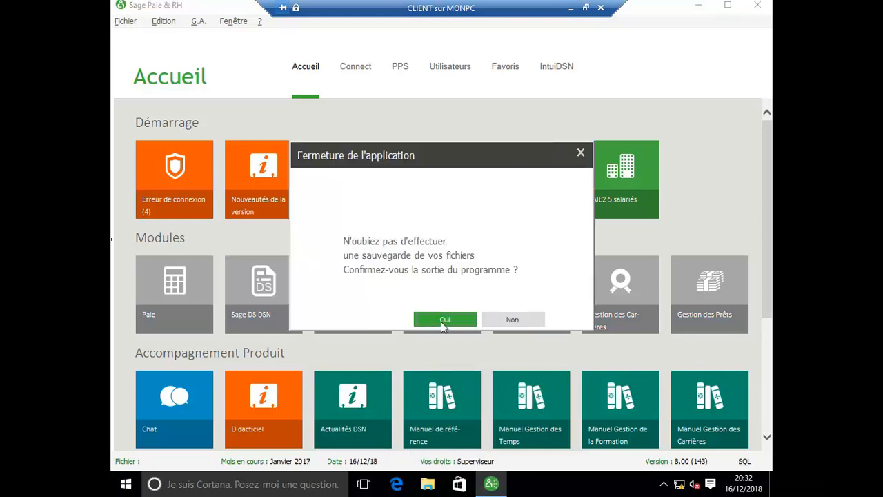
pyautogui.click(524, 321)
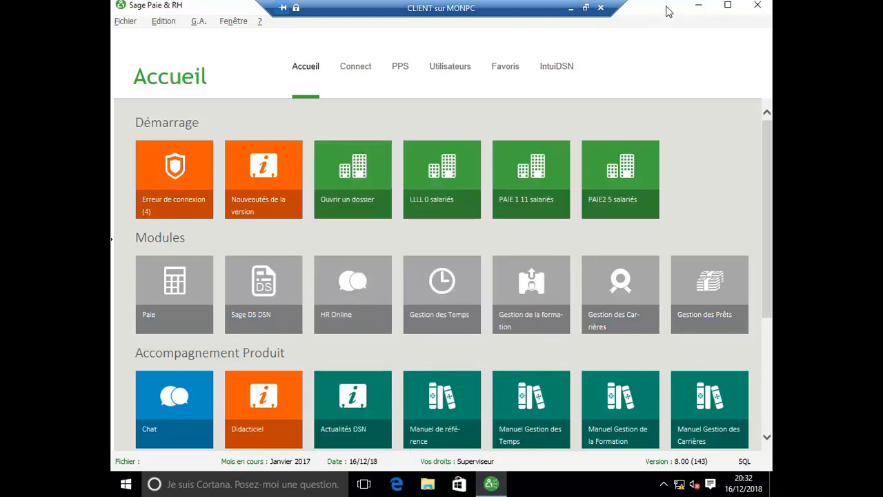
pyautogui.click(699, 6)
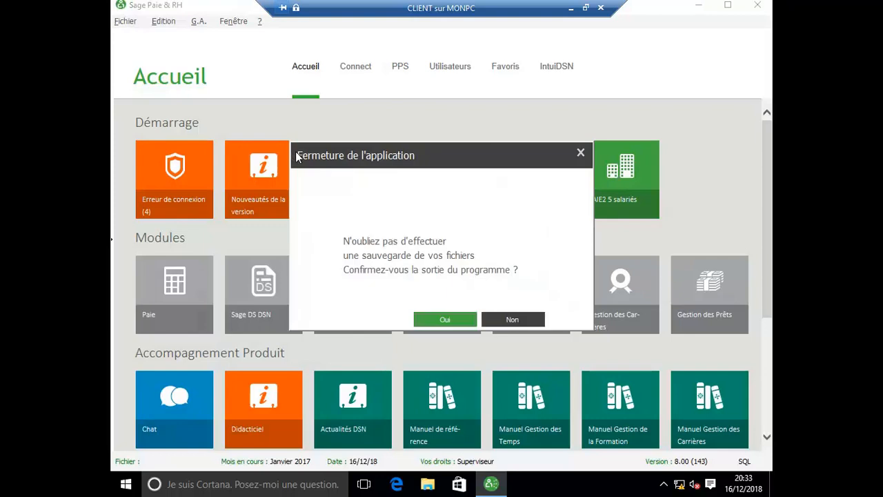
pyautogui.press('Escape')
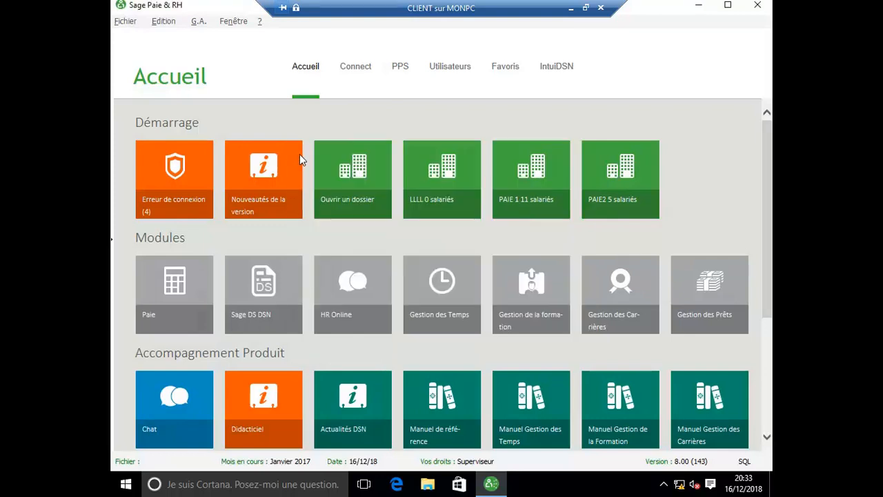
# Open the converted payroll file PAIE1 from the Bureau in Sage Paie & RH.
pyautogui.hotkey('alt', 'f')
pyautogui.press('Down')
pyautogui.press('Down')
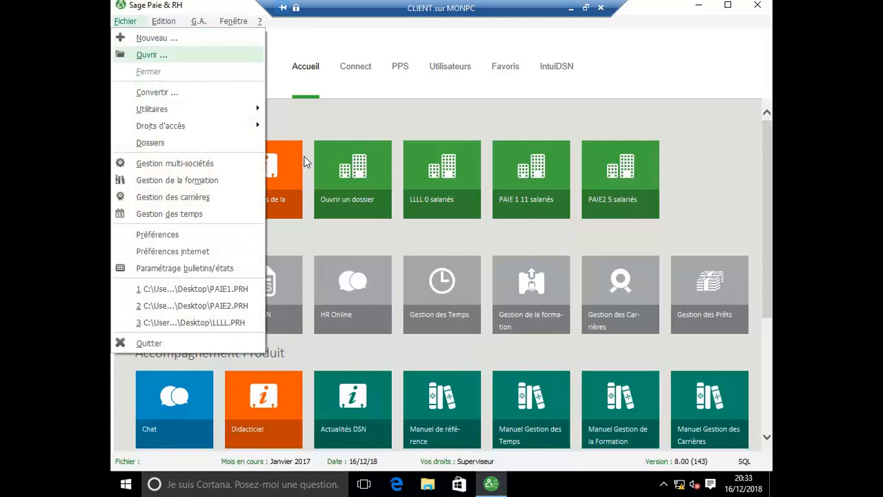
pyautogui.press('Return')
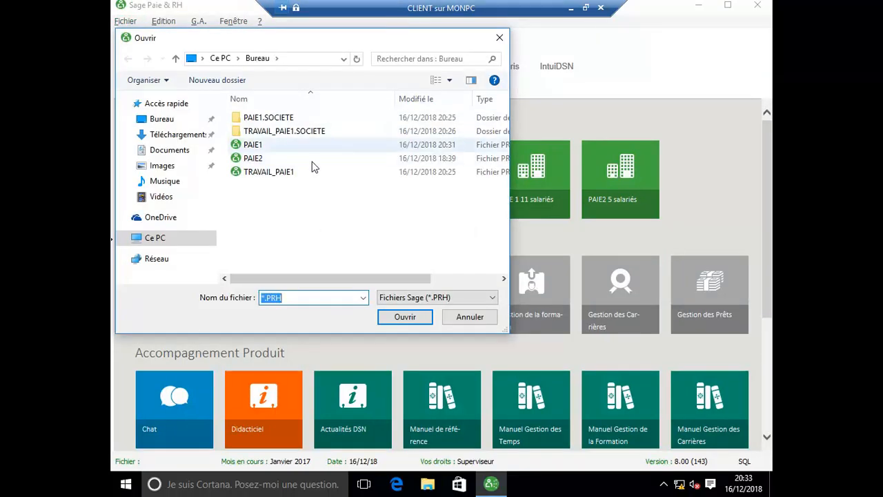
pyautogui.hscroll(3, 316, 170)
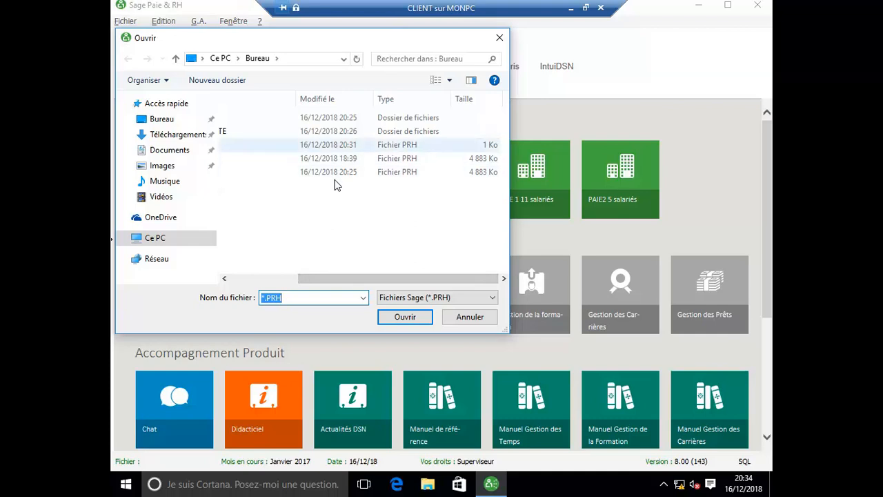
pyautogui.doubleClick(338, 145)
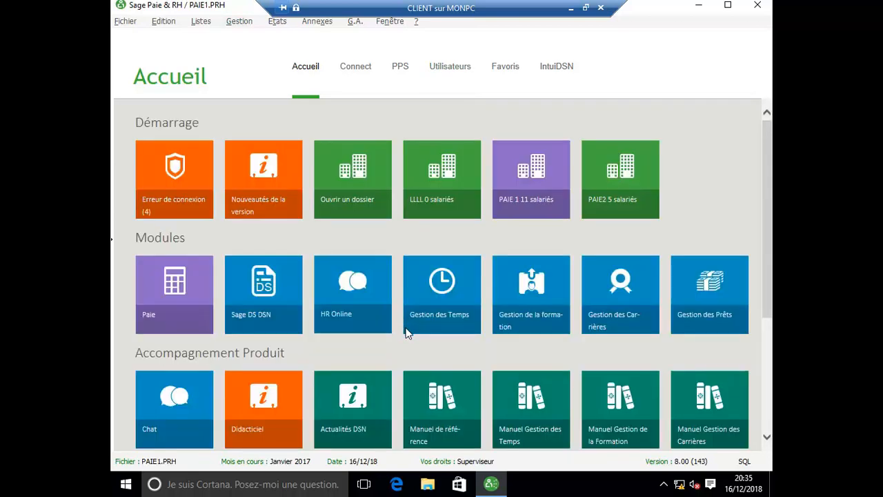
# Open the list of rubriques of PAIE1, look through its categories as far as IMPOT, and close the list.
pyautogui.press('alt')
pyautogui.press('Right')
pyautogui.press('Right')
pyautogui.press('Down')
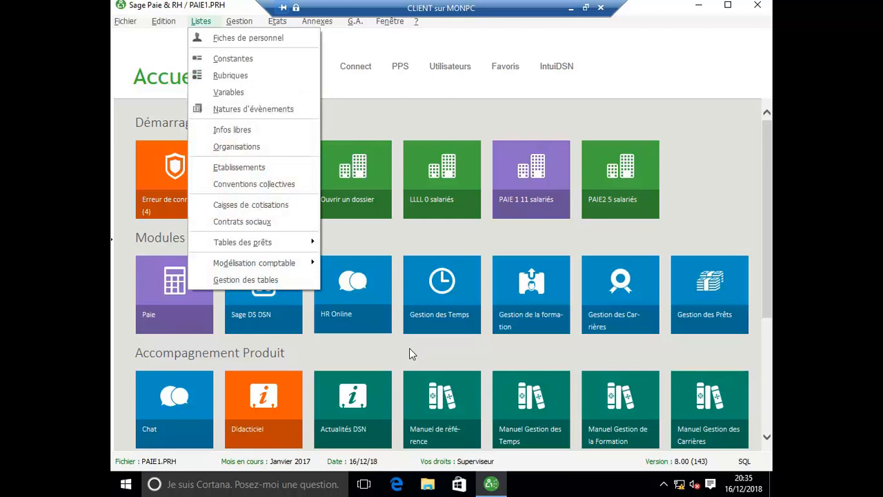
pyautogui.press('Down')
pyautogui.press('Down')
pyautogui.press('Down')
pyautogui.press('Down')
pyautogui.press('Down')
pyautogui.press('Down')
pyautogui.press('Up')
pyautogui.press('Up')
pyautogui.press('Up')
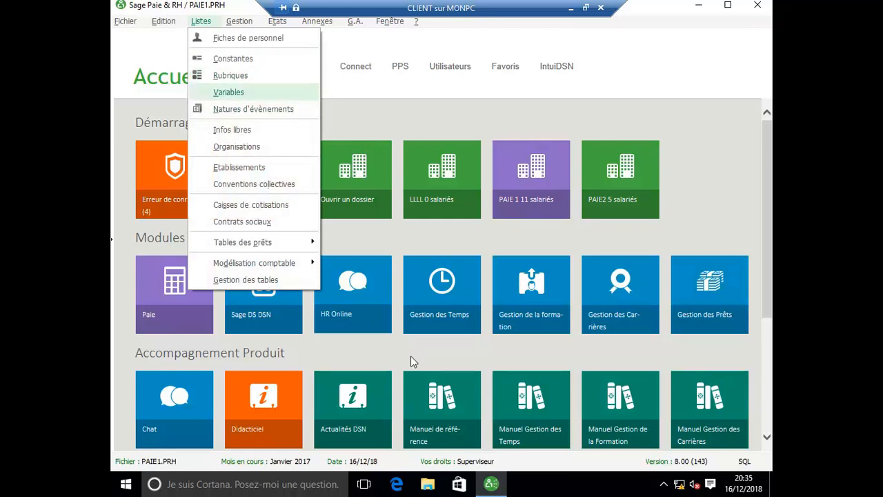
pyautogui.press('Return')
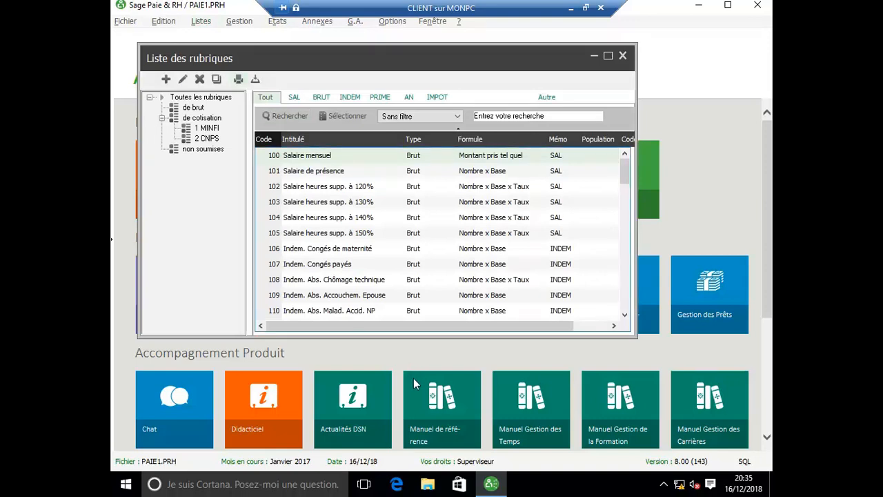
pyautogui.scroll(-11, 414, 386)
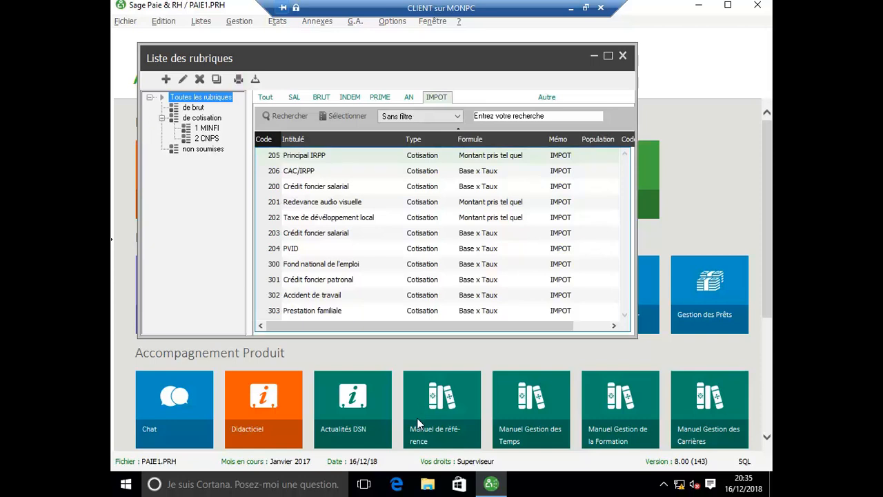
pyautogui.press('Escape')
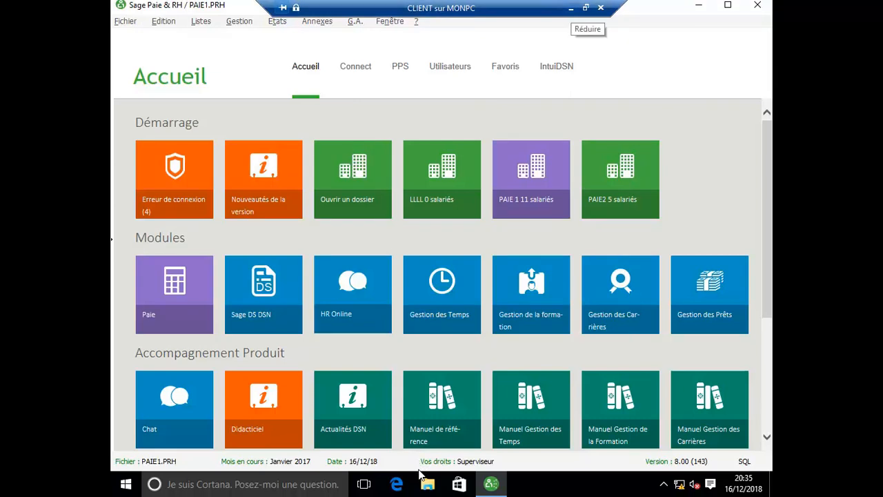
# Switch to the SERVEUR virtual machine, minimise Management Studio, and show the machine in full-screen mode.
pyautogui.click(572, 8)
pyautogui.moveTo(423, 480)
pyautogui.click(369, 429)
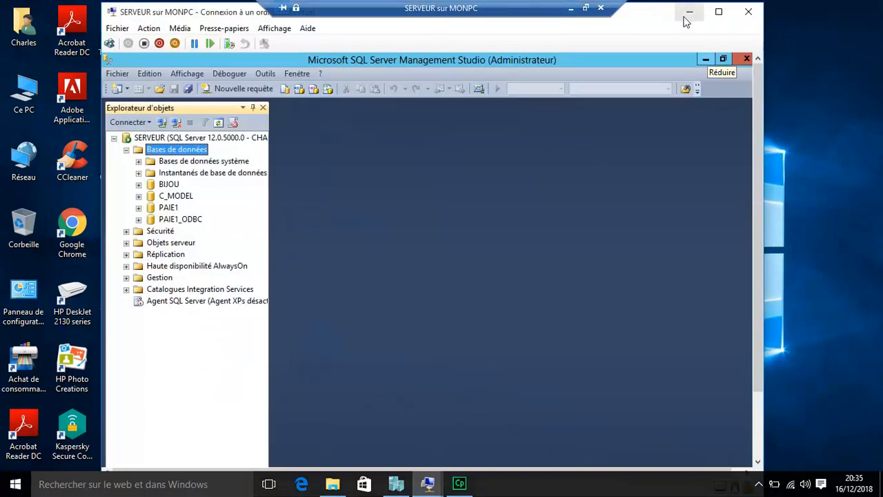
pyautogui.click(706, 61)
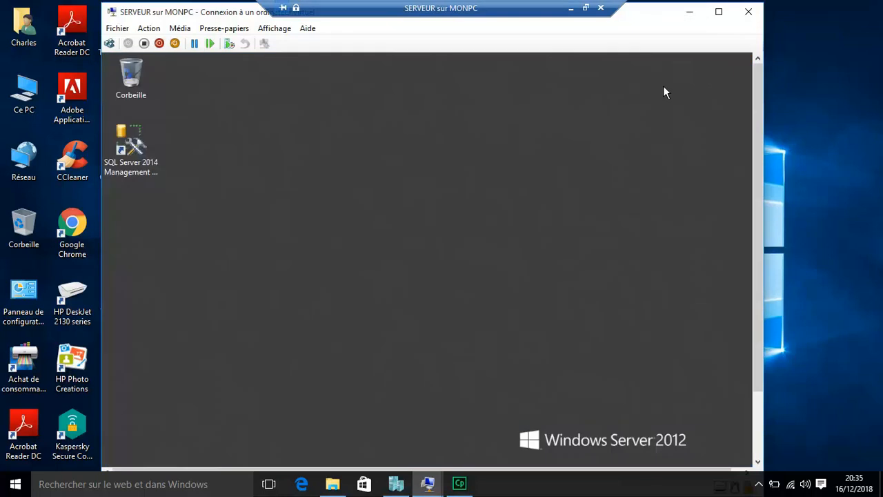
pyautogui.click(273, 28)
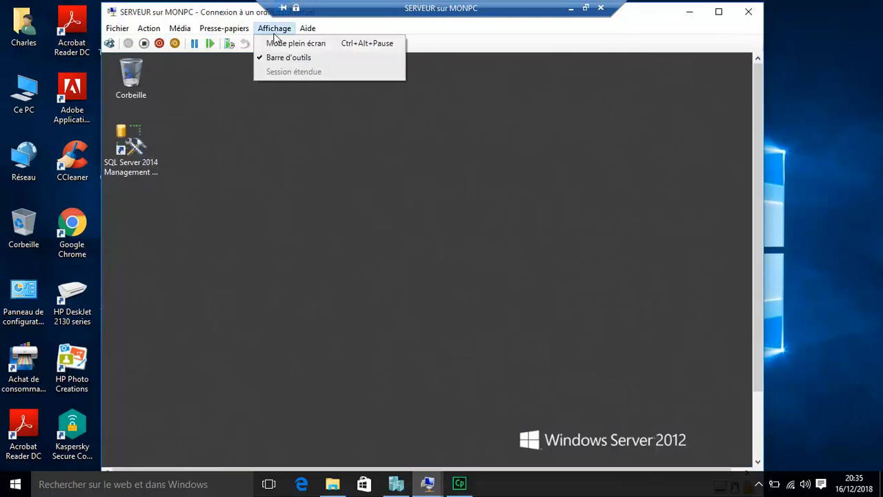
pyautogui.click(276, 41)
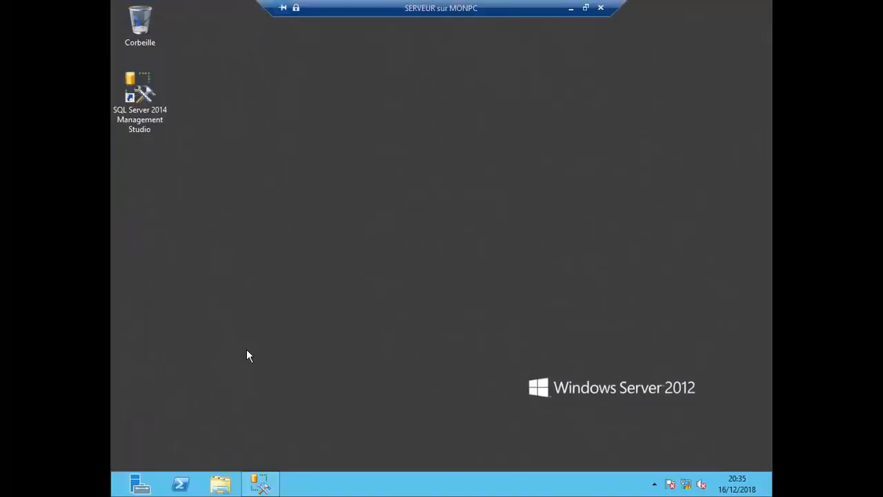
# Search the server's applications for OUT and launch the Outil d'administration serveur pour SQL Server of Sage Edition Pilotée.
pyautogui.moveTo(770, 492)
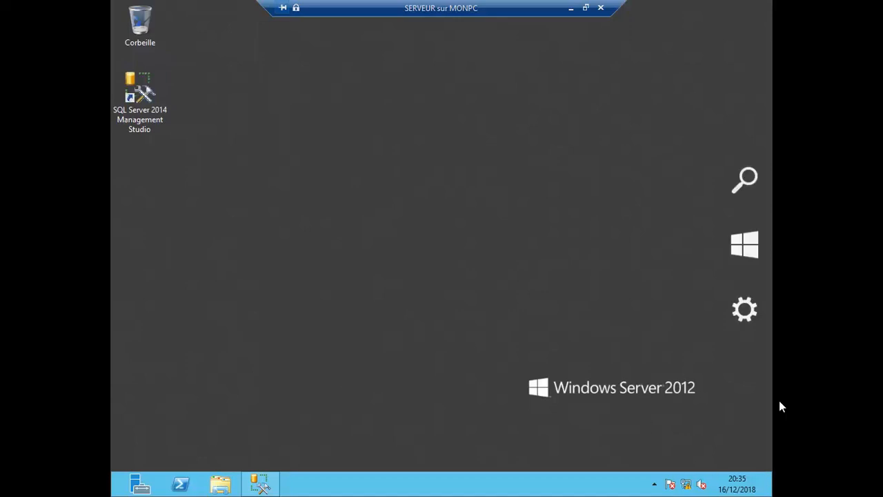
pyautogui.click(741, 185)
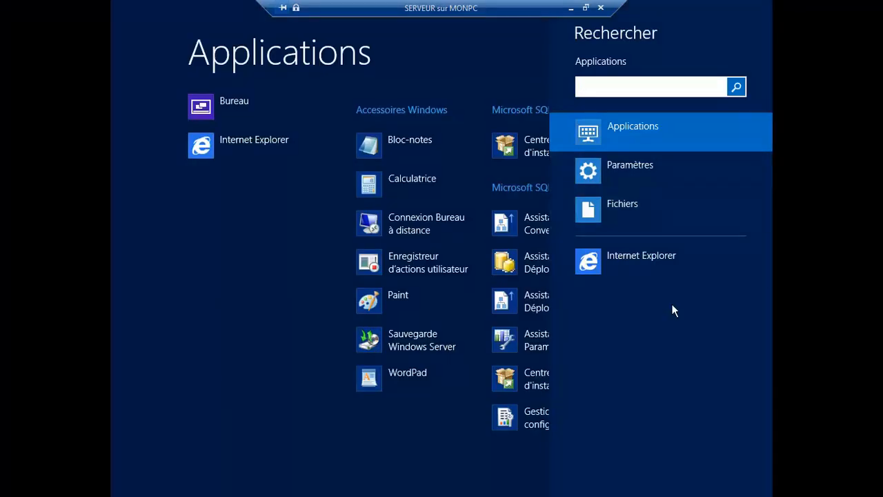
pyautogui.write('OUT')
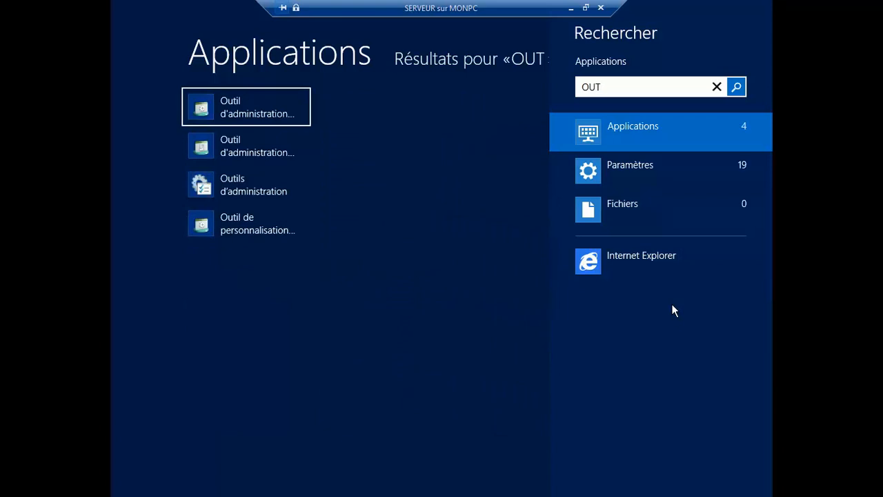
pyautogui.click(245, 141)
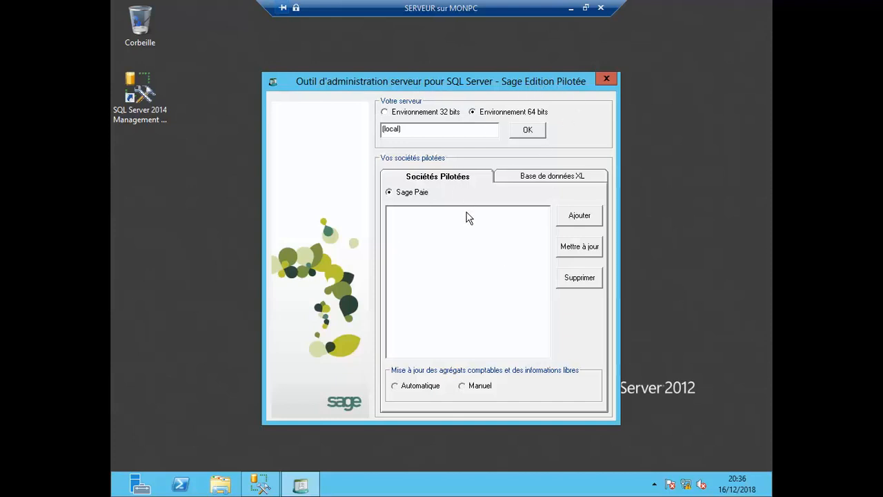
# Add the PAIE1 company to the Sage Paie sociétés pilotées and confirm the addition.
pyautogui.click(582, 220)
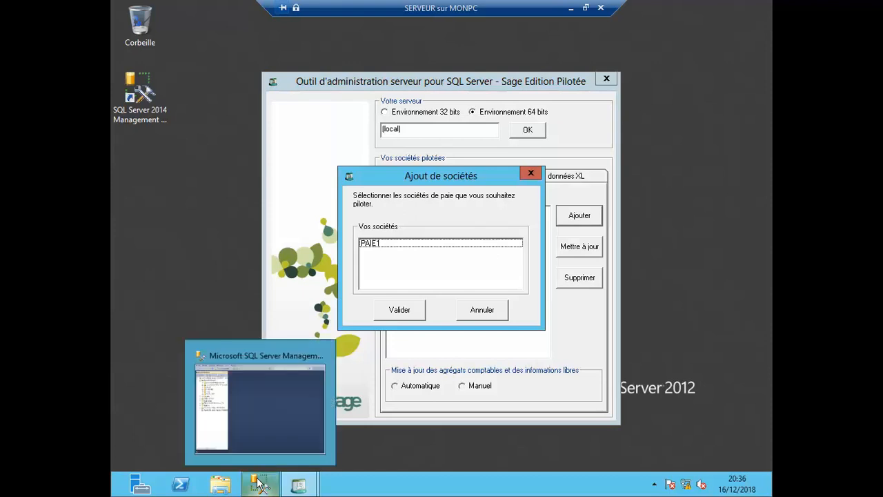
pyautogui.click(386, 247)
pyautogui.click(394, 311)
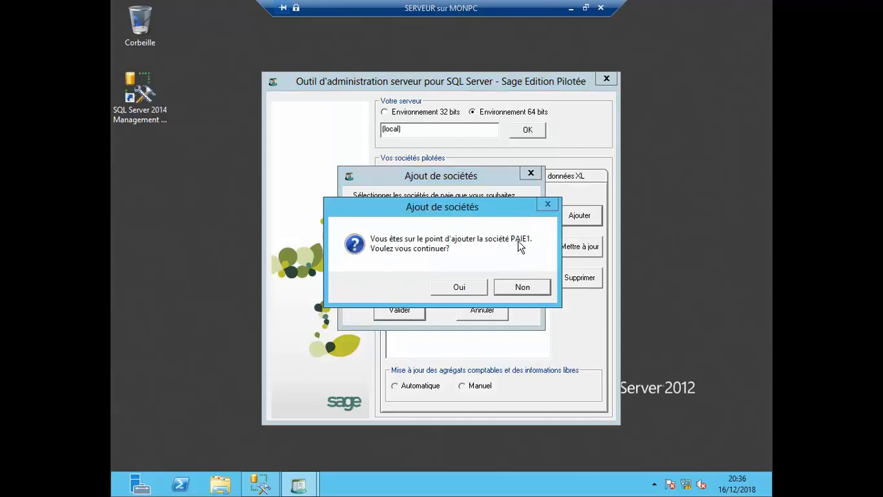
pyautogui.click(458, 287)
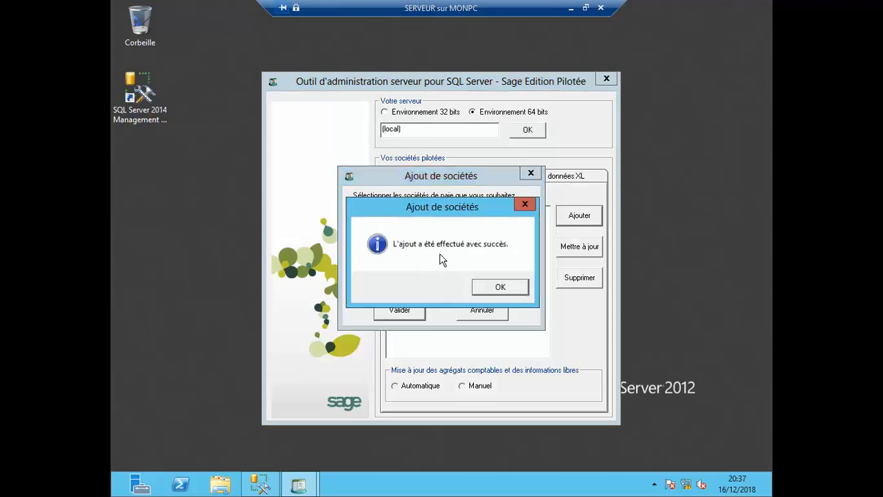
pyautogui.click(496, 289)
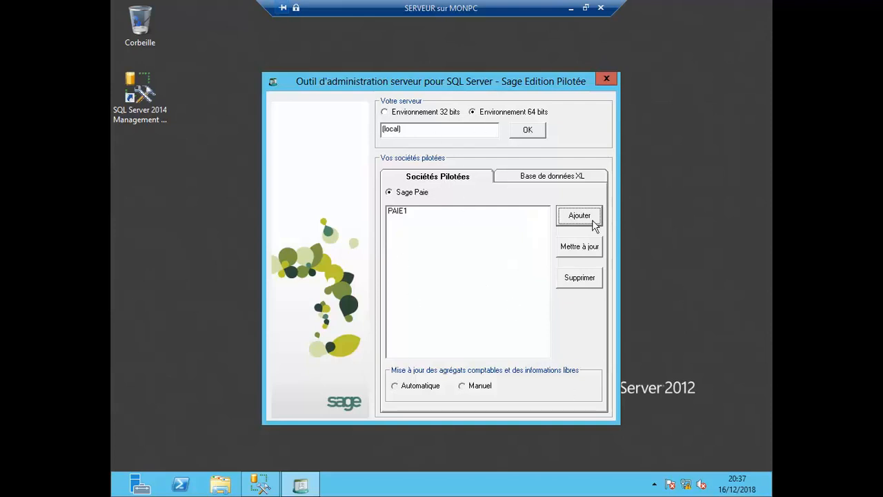
# Return to the CLIENT virtual machine and show its desktop.
pyautogui.click(571, 8)
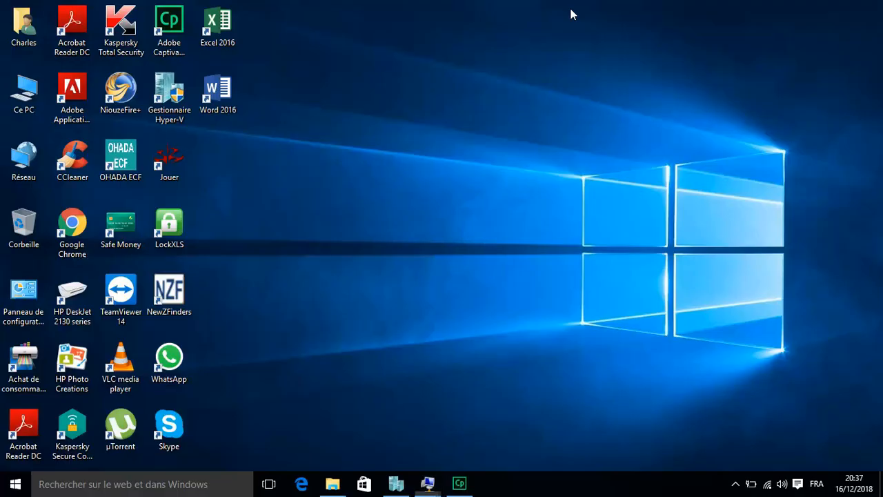
pyautogui.moveTo(423, 488)
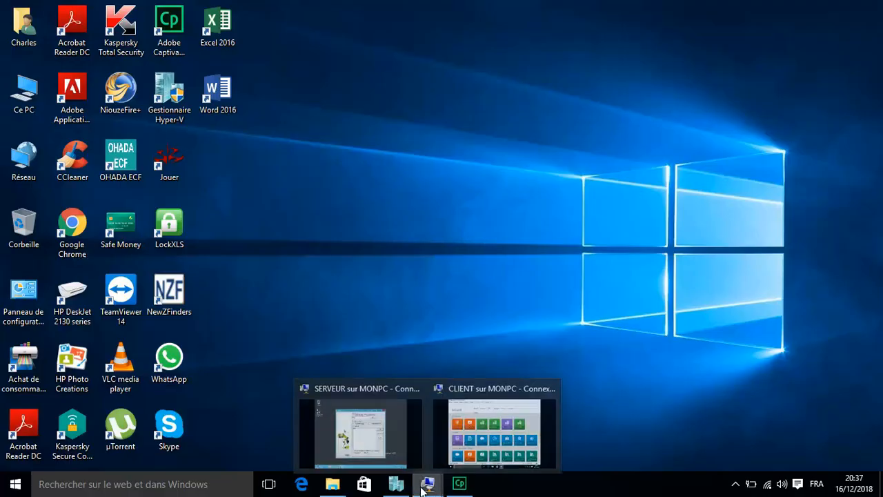
pyautogui.click(495, 431)
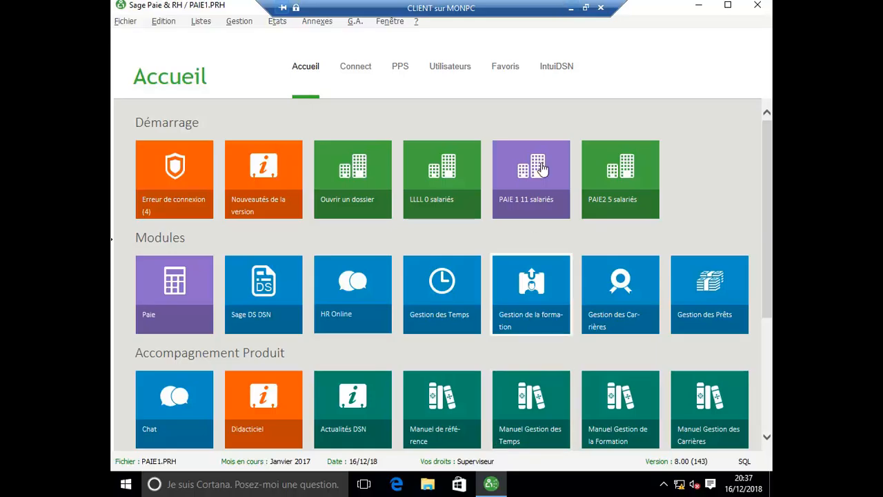
pyautogui.click(774, 487)
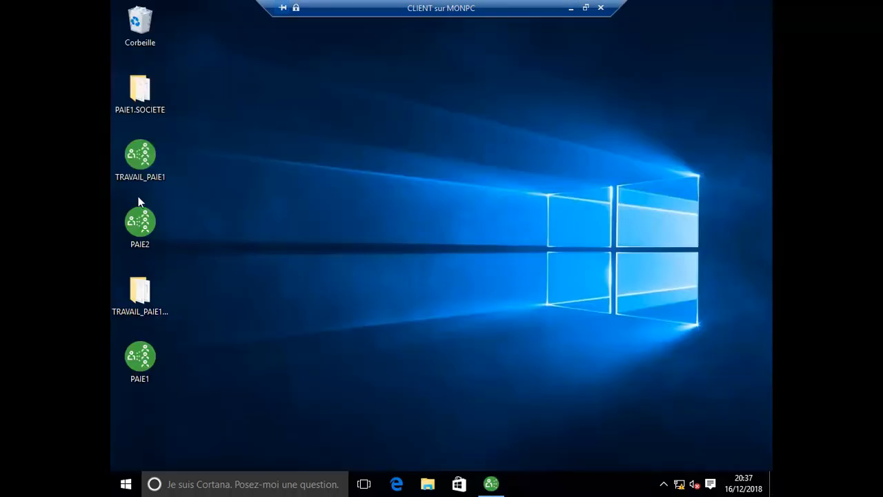
# Launch the Guide Interactif Sage Paie from the Sage group of the client's applications.
pyautogui.click(126, 487)
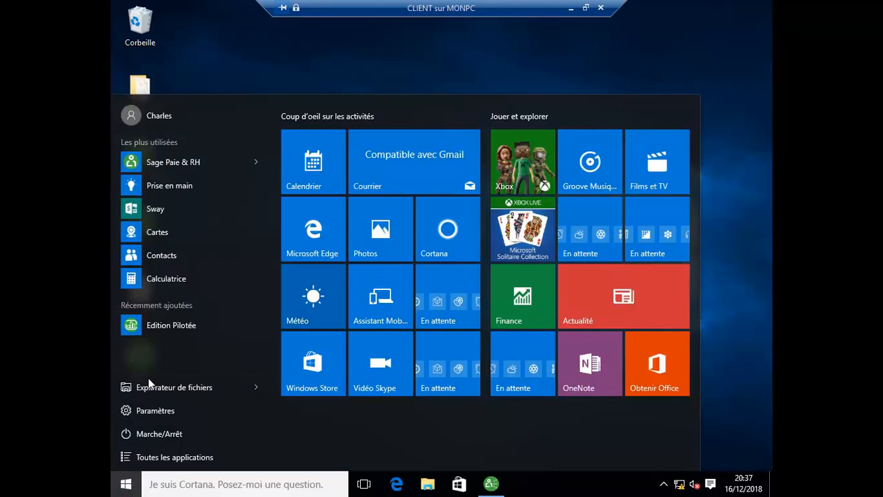
pyautogui.click(176, 456)
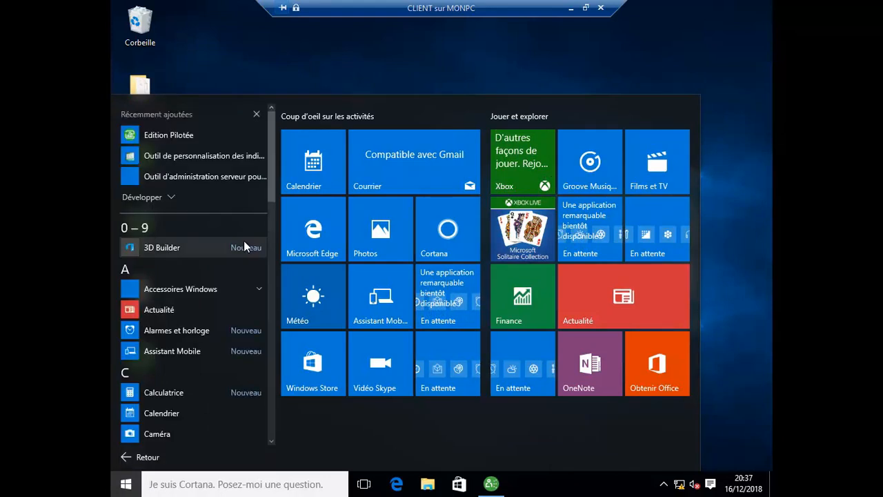
pyautogui.scroll(-2, 271, 191)
pyautogui.moveTo(271, 192); pyautogui.dragTo(264, 360)
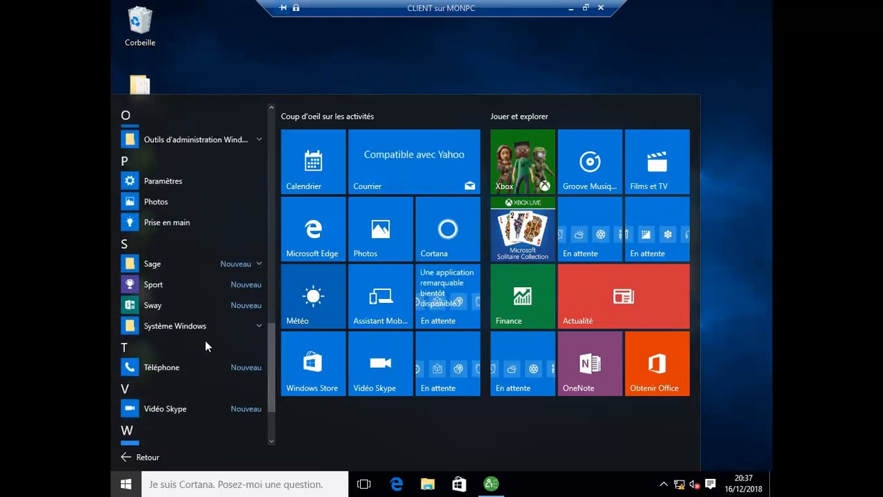
pyautogui.click(172, 263)
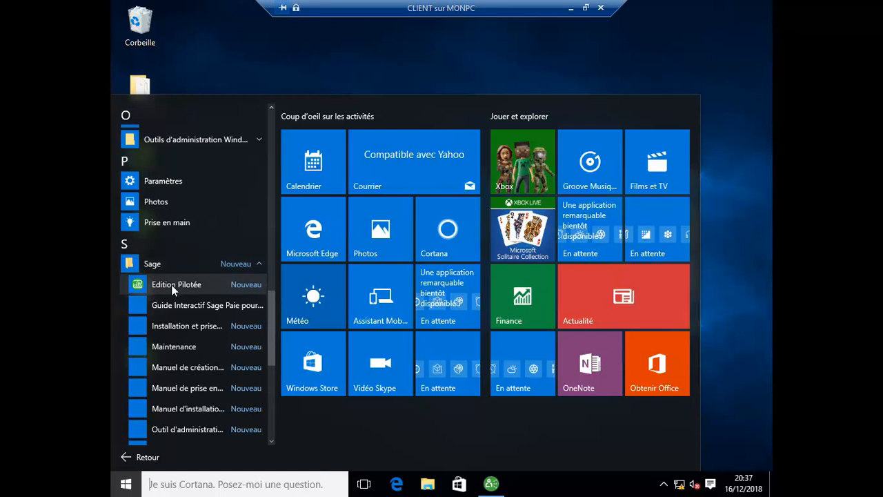
pyautogui.click(212, 306)
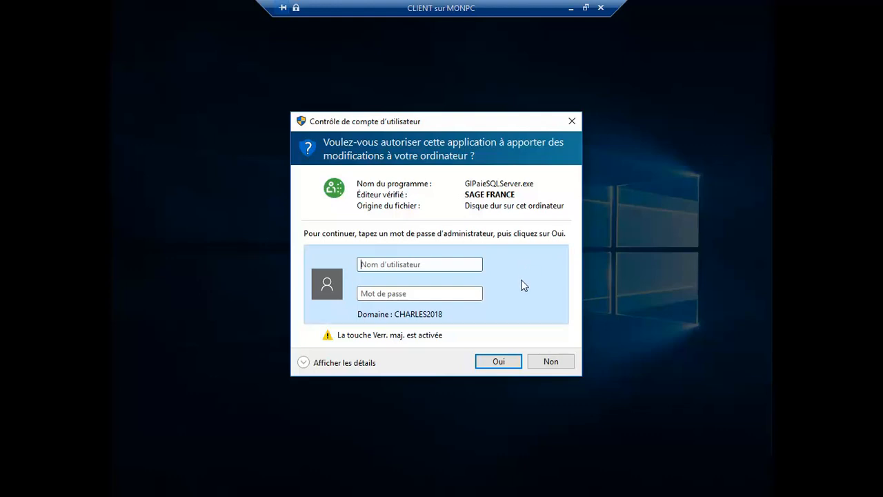
# Authorise the program to make changes with the Administrateur account and the account password.
pyautogui.write('A')
pyautogui.press('capslock')
pyautogui.write('dminist')
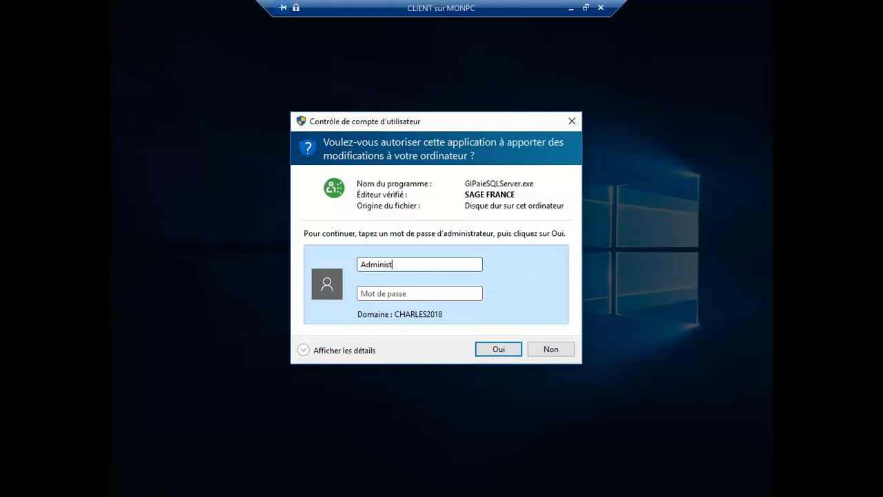
pyautogui.write('rateur')
pyautogui.press('Tab')
pyautogui.write('•')
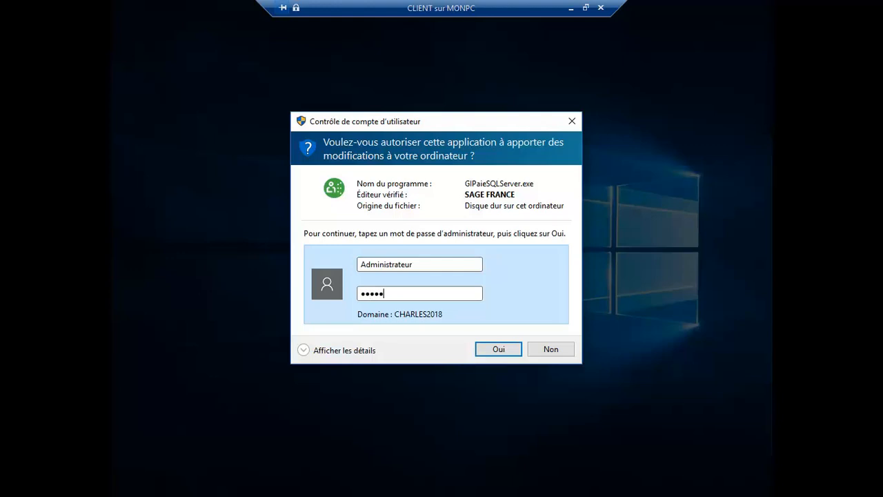
pyautogui.write('••••••••')
pyautogui.press('Return')
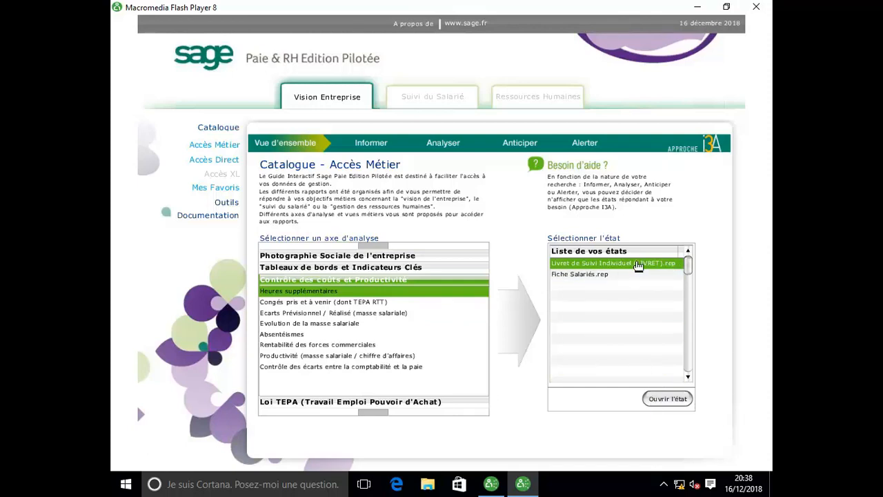
# Open the Livret de Suivi Individuel report, look through its pages from Sommaire to Analyse du Brut, and close it.
pyautogui.click(668, 401)
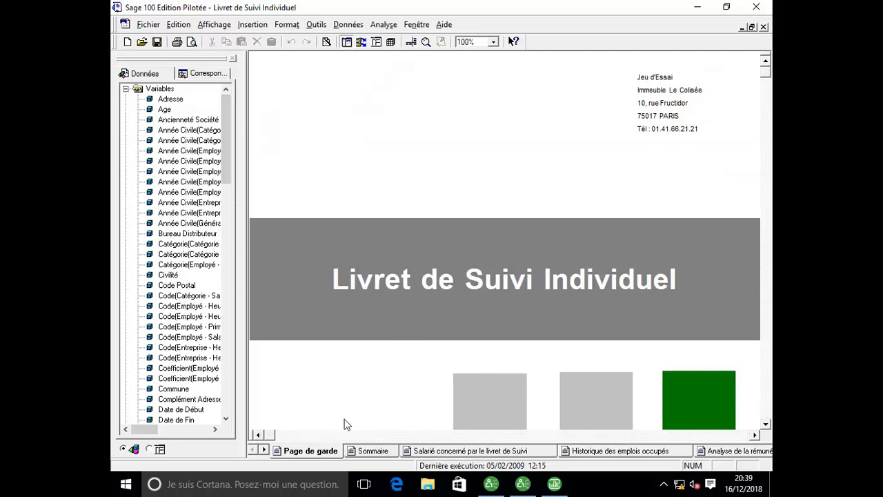
pyautogui.click(372, 452)
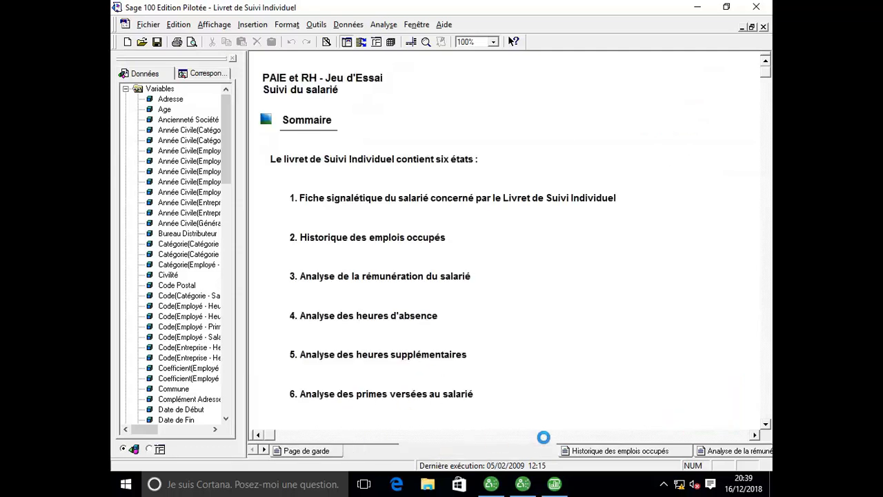
pyautogui.click(494, 451)
pyautogui.click(655, 451)
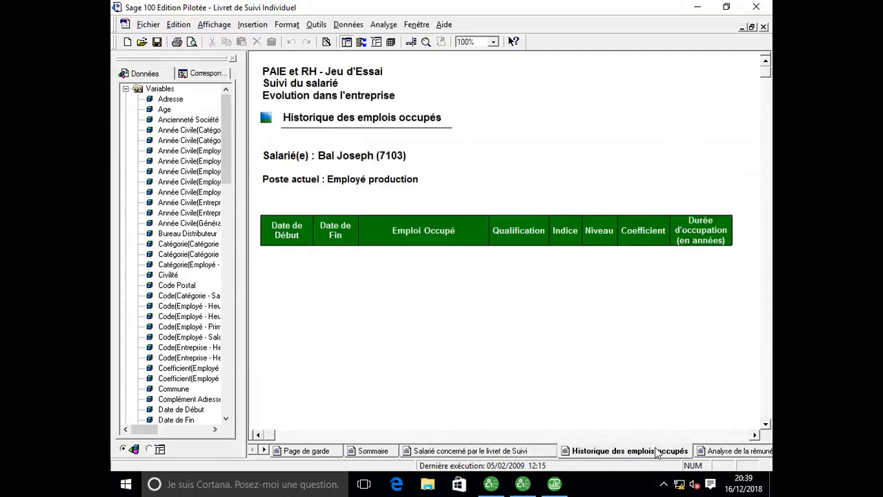
pyautogui.click(737, 452)
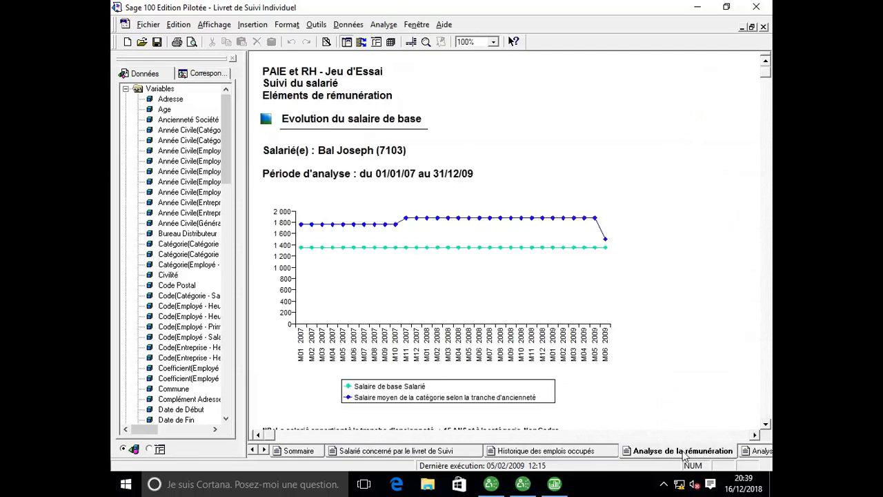
pyautogui.click(757, 452)
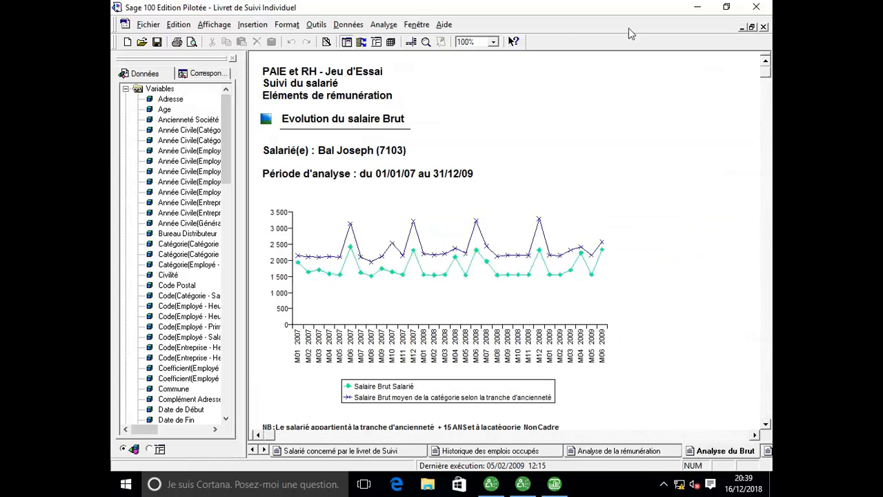
pyautogui.click(756, 7)
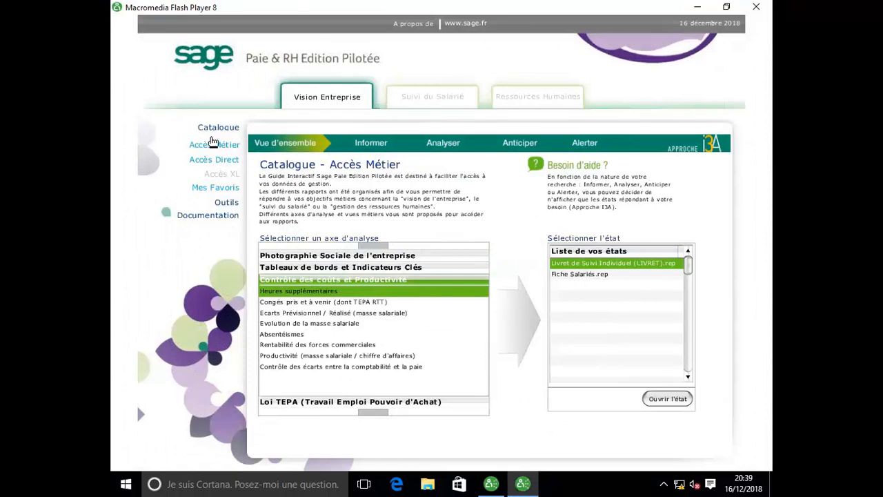
# View the Accès Métier and Accès Direct catalogues, and open the Administration Client tool from Outils.
pyautogui.click(241, 149)
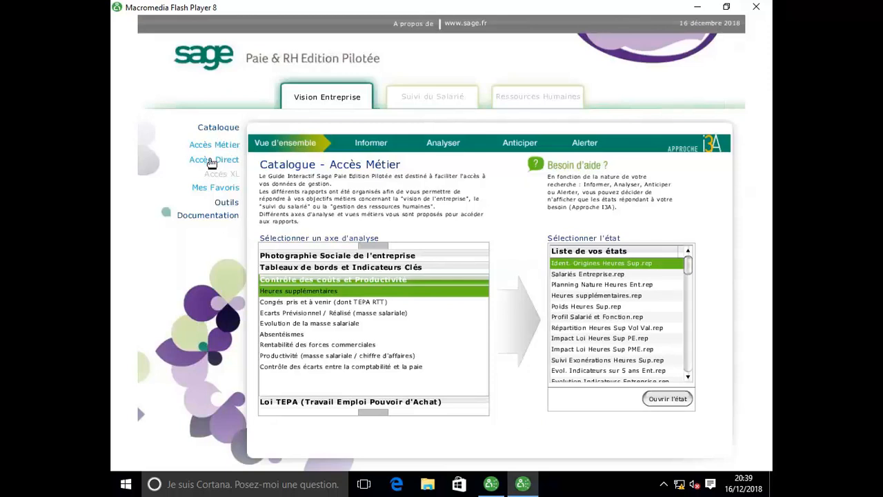
pyautogui.click(210, 160)
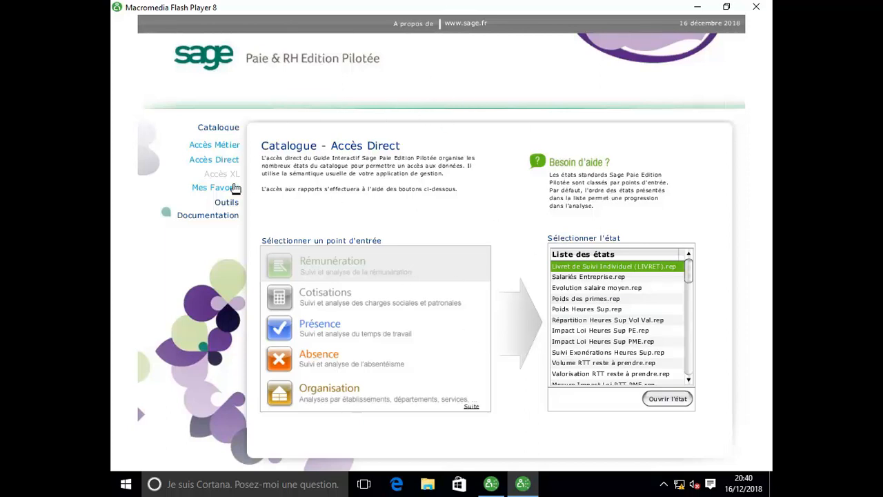
pyautogui.click(226, 204)
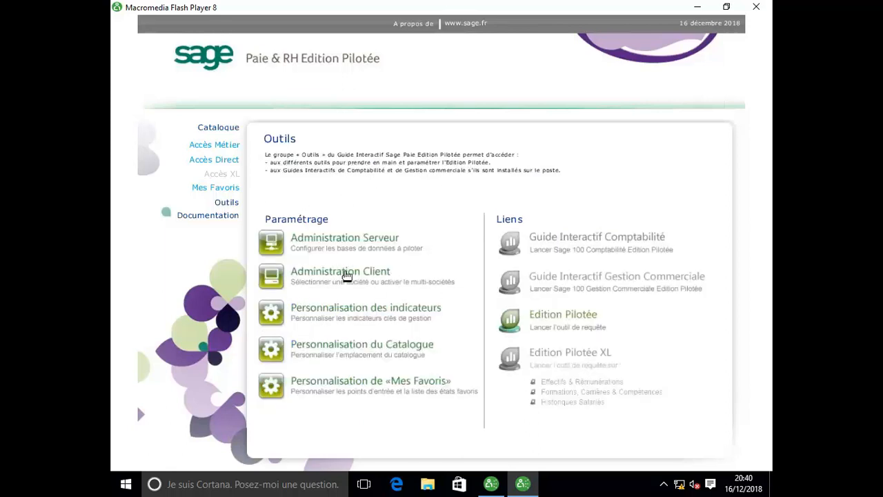
pyautogui.click(405, 279)
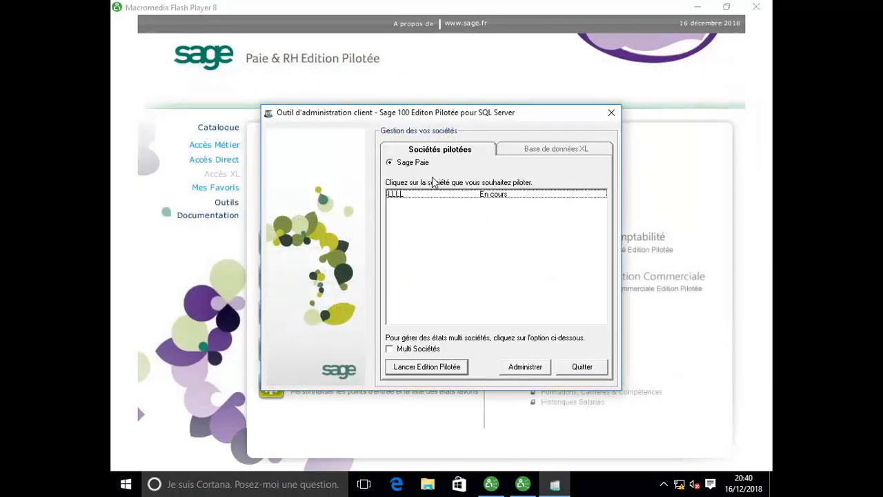
# Delete the LLLL company from the list of administered Paie companies.
pyautogui.click(522, 370)
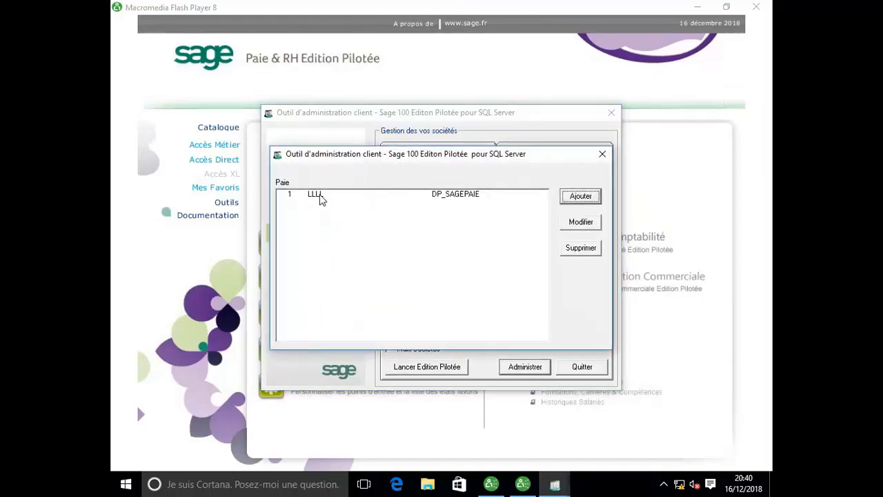
pyautogui.click(371, 199)
pyautogui.click(587, 250)
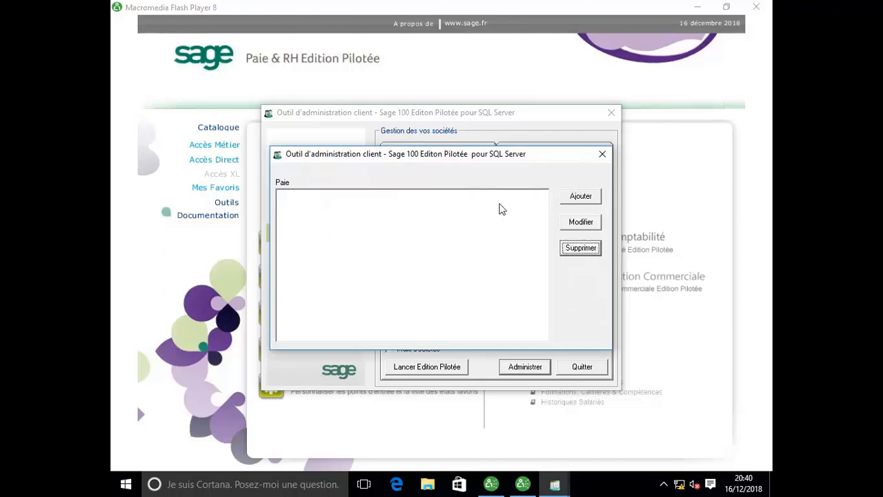
# Add the PAIE1 database on server SERVEUR as a piloted company, test its connection, and close the client administration tool.
pyautogui.click(574, 198)
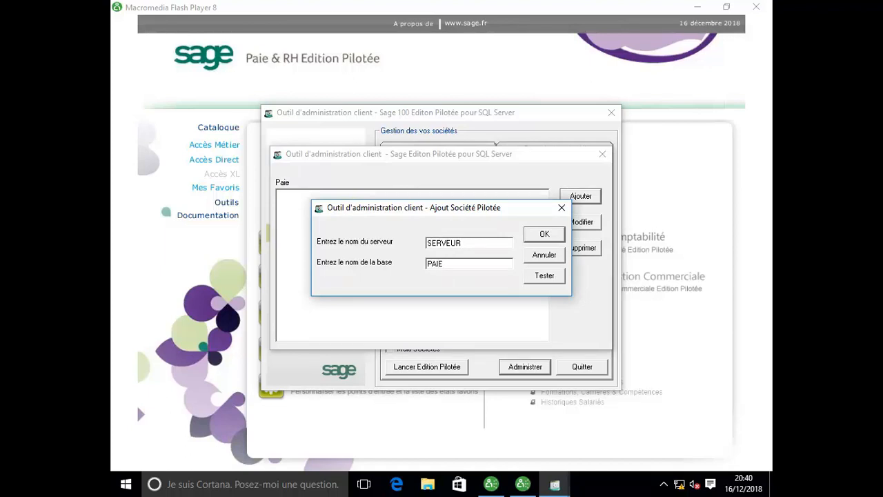
pyautogui.click(552, 276)
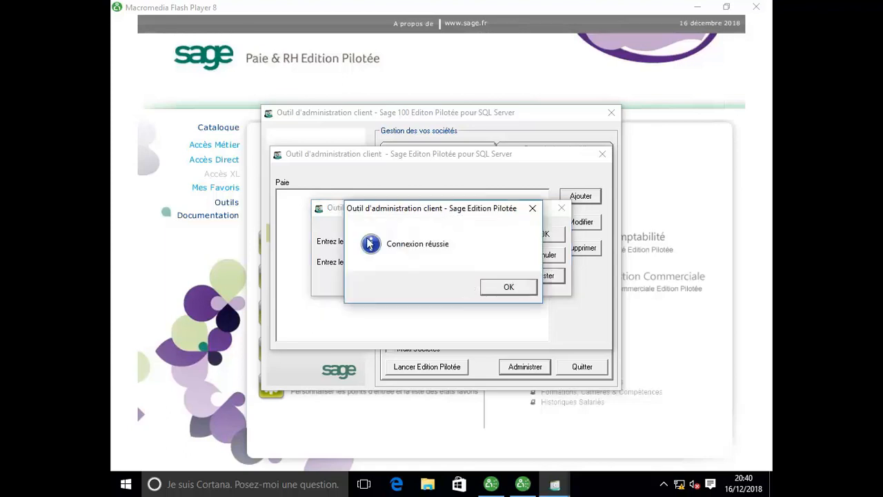
pyautogui.click(493, 287)
pyautogui.click(537, 234)
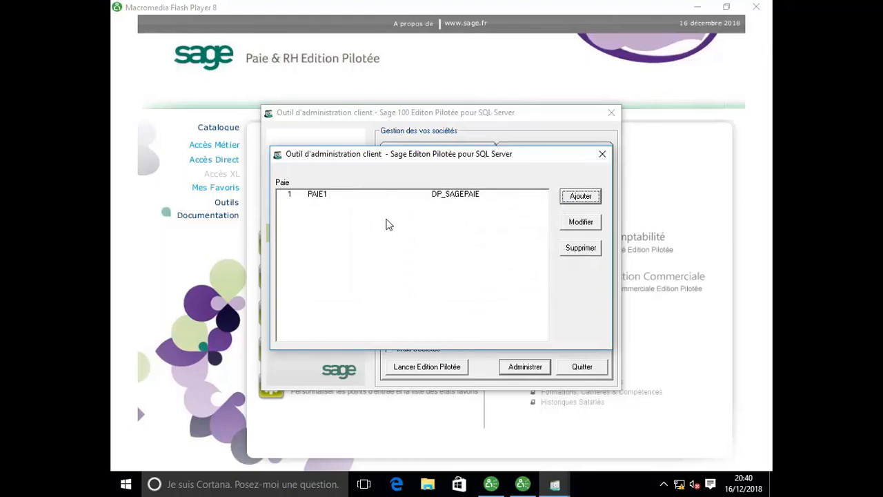
pyautogui.click(602, 154)
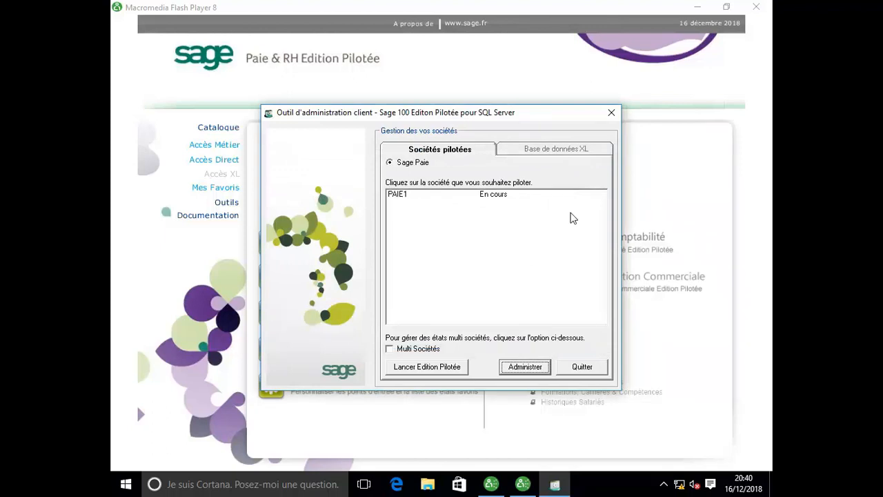
pyautogui.click(612, 112)
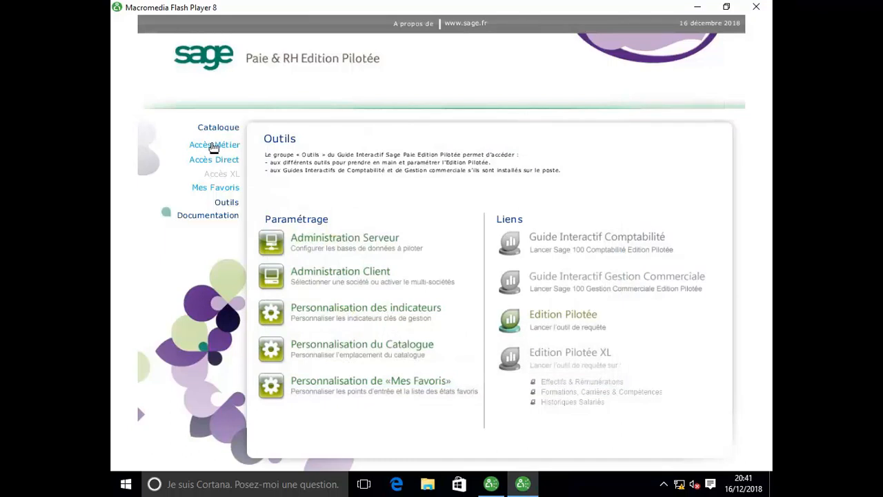
# Open the Poids des primes report from the Rémunération entry of the Accès Direct catalogue.
pyautogui.click(212, 164)
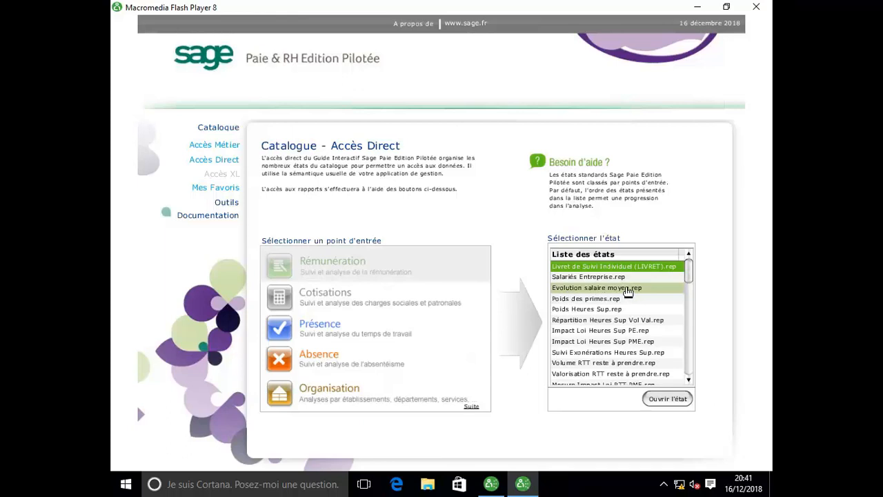
pyautogui.click(631, 290)
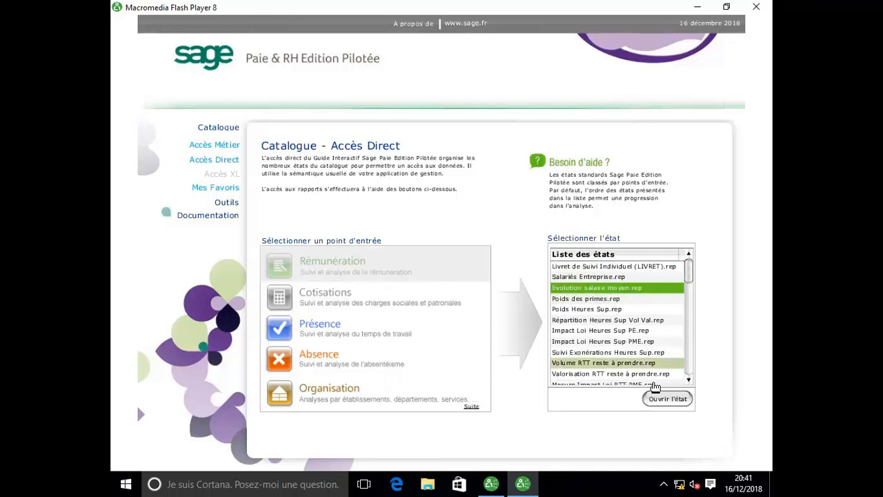
pyautogui.click(613, 277)
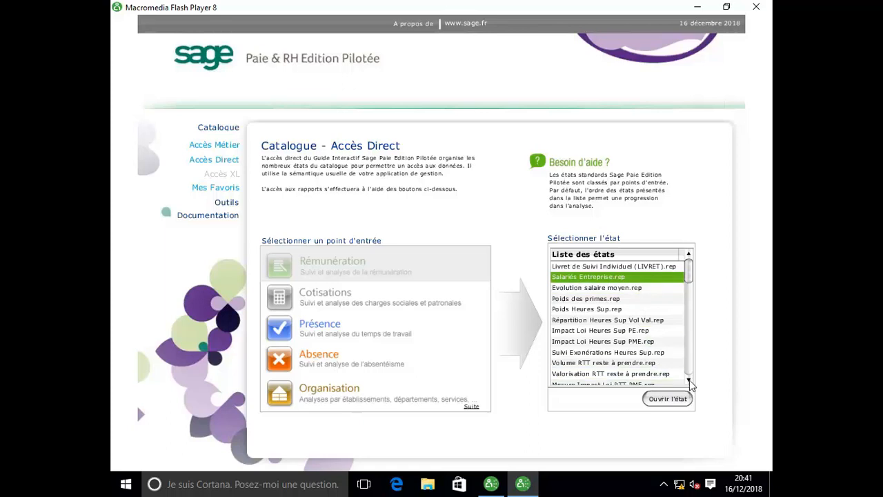
pyautogui.click(600, 287)
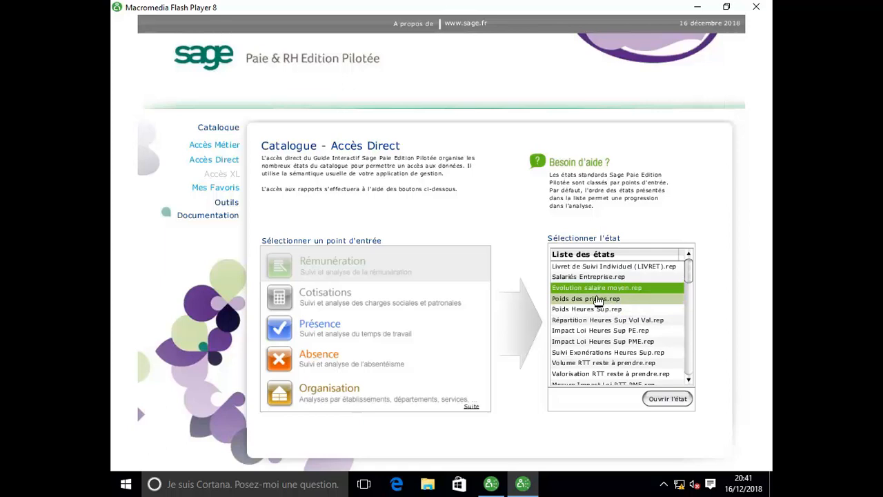
pyautogui.click(597, 299)
pyautogui.click(658, 400)
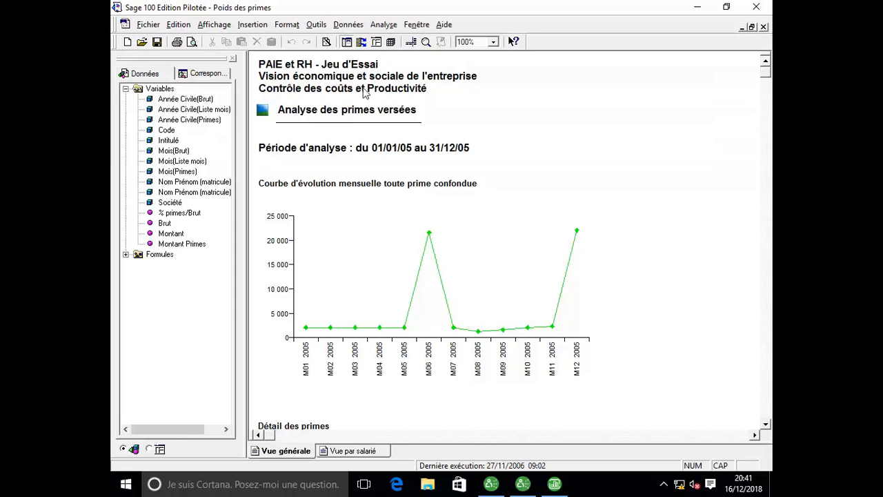
# Start refreshing the report's data and check the current payroll month of PAIE1 in Sage Paie & RH.
pyautogui.click(349, 24)
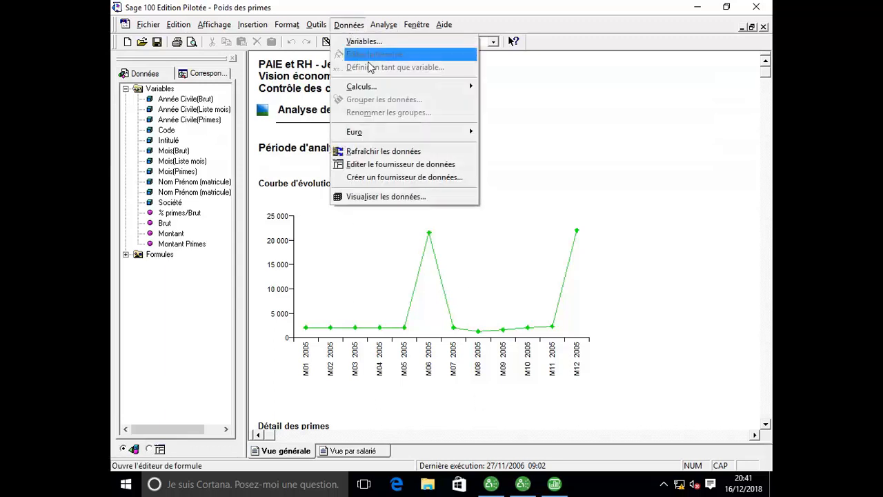
pyautogui.click(385, 152)
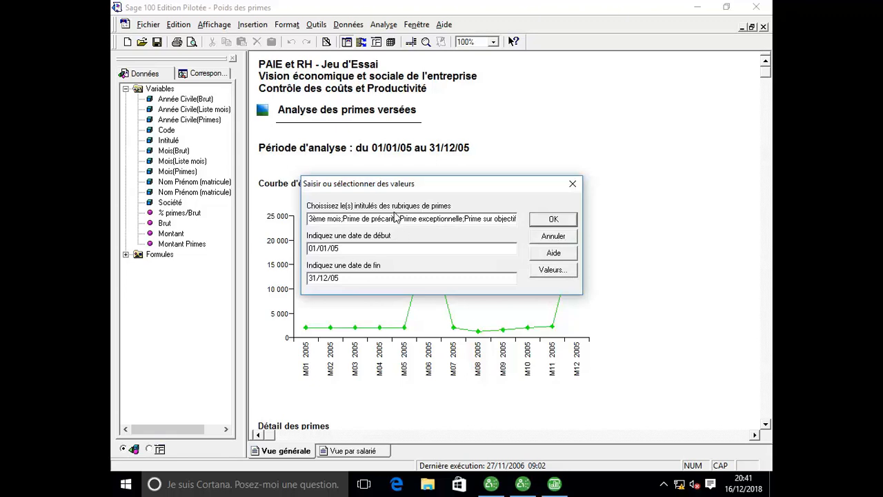
pyautogui.click(523, 485)
pyautogui.click(492, 485)
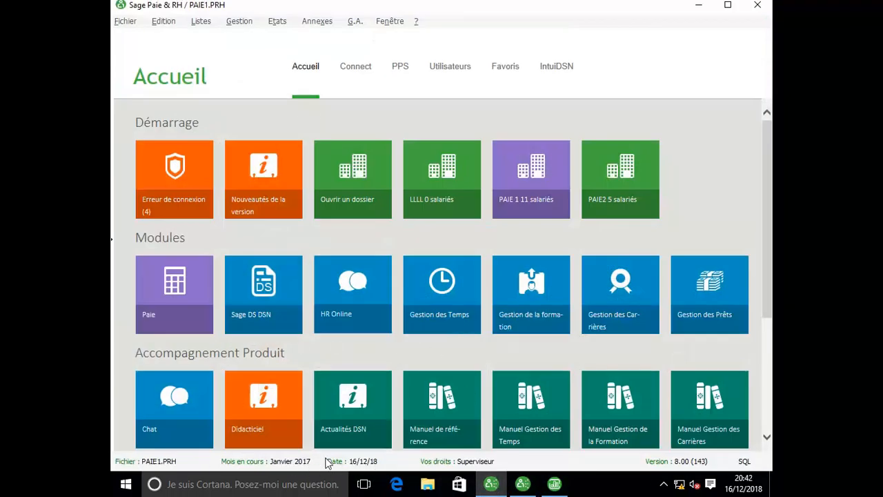
# Return to Sage 100 Edition Pilotée, set the analysis start date to 01/01/17, update the end date, and run the refresh.
pyautogui.click(555, 484)
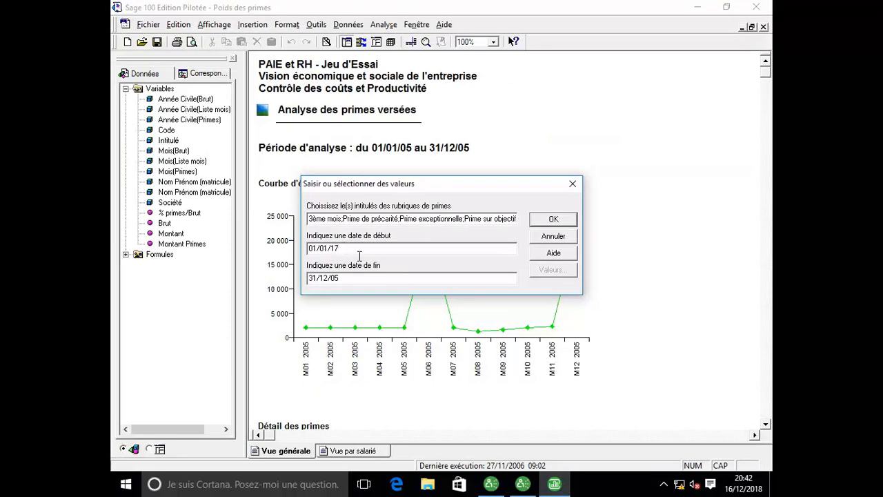
pyautogui.click(358, 276)
pyautogui.click(575, 219)
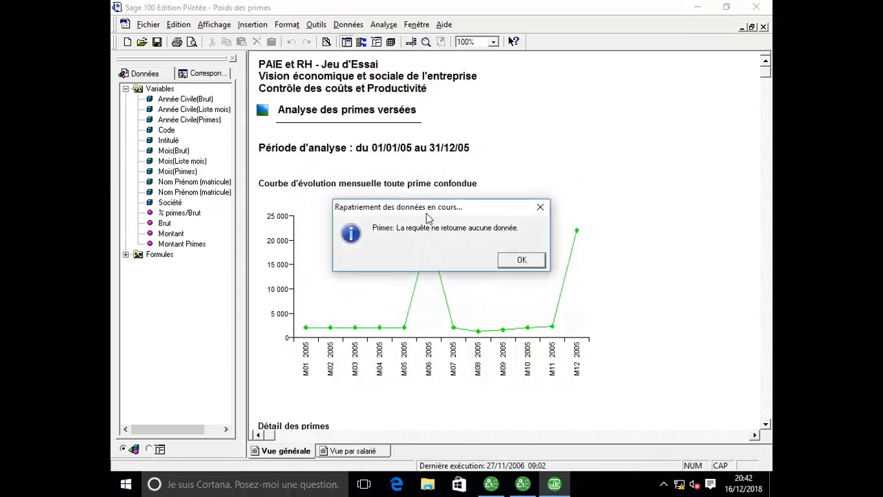
# Dismiss the refresh notice, close the Poids des primes report, and return to the Accès Direct catalogue.
pyautogui.click(524, 263)
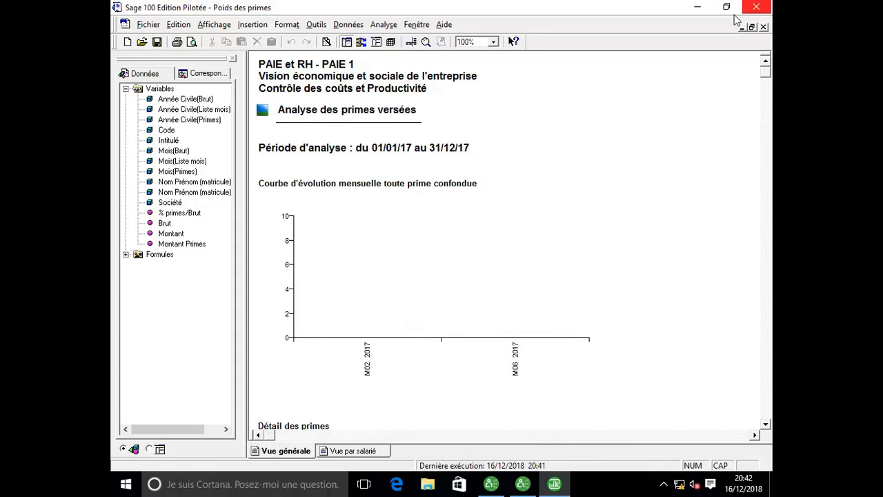
pyautogui.click(756, 7)
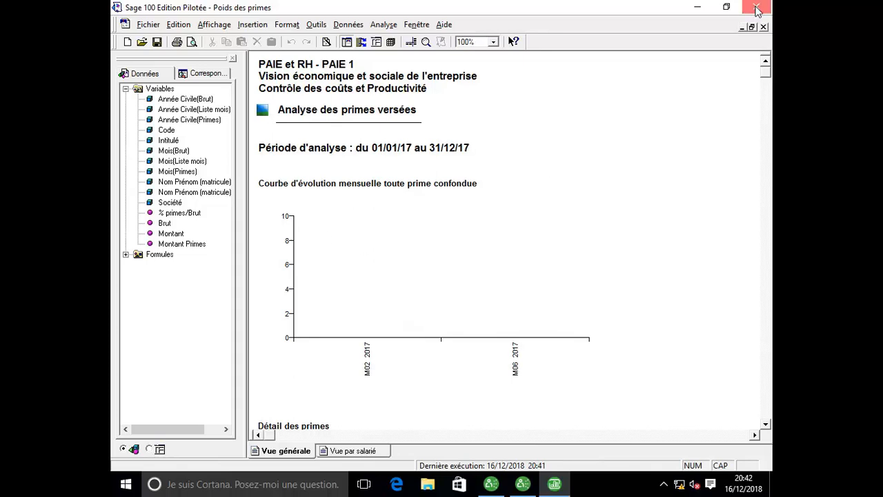
pyautogui.click(458, 270)
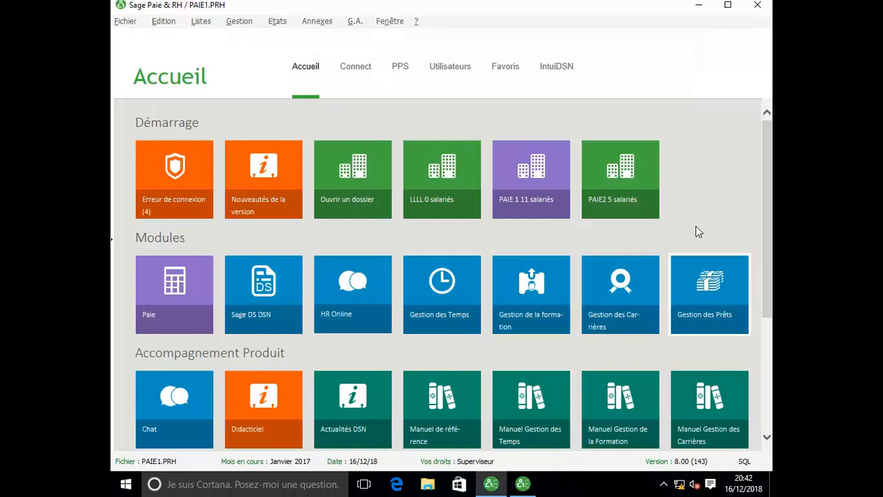
pyautogui.click(698, 7)
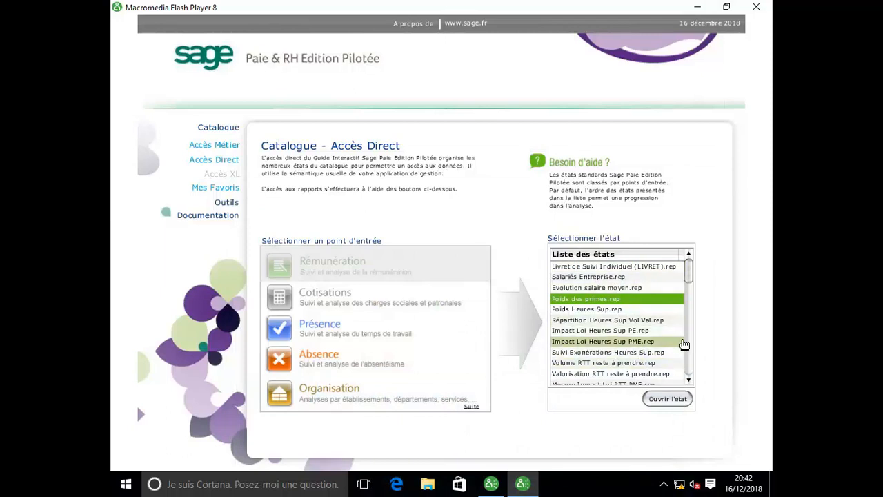
# Open the Effectif report from the Organisation entry of the Accès Direct catalogue.
pyautogui.click(345, 393)
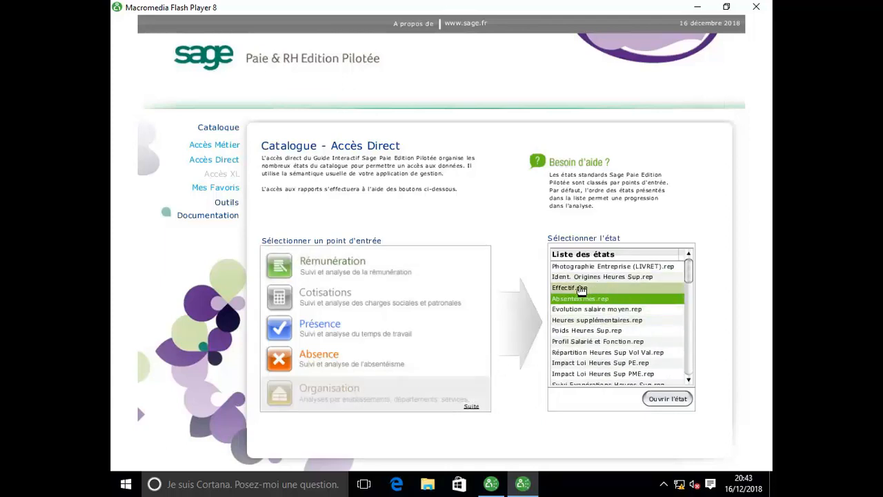
pyautogui.click(582, 290)
pyautogui.click(668, 400)
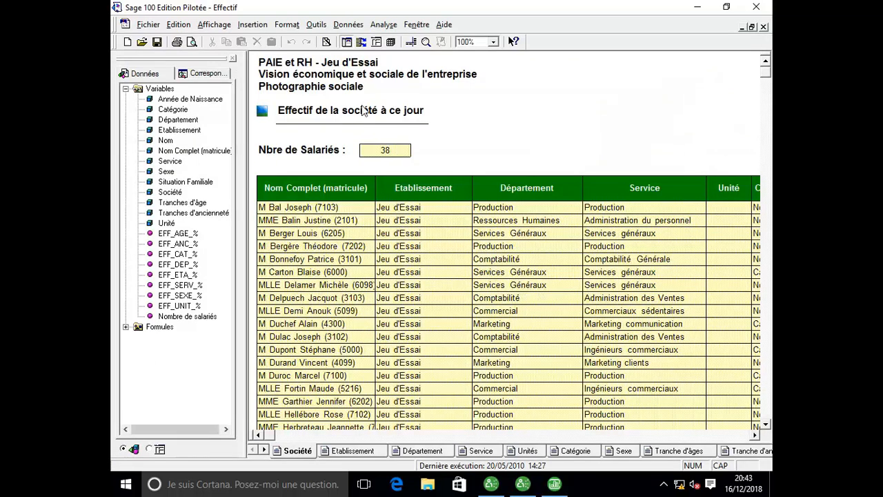
# Refresh the Effectif report's data from the PAIE1 company.
pyautogui.click(414, 24)
pyautogui.moveTo(347, 29)
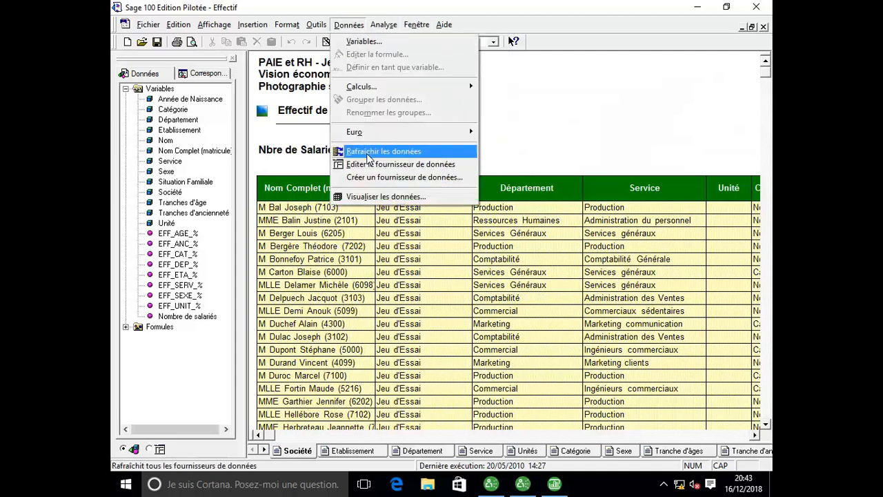
pyautogui.click(400, 151)
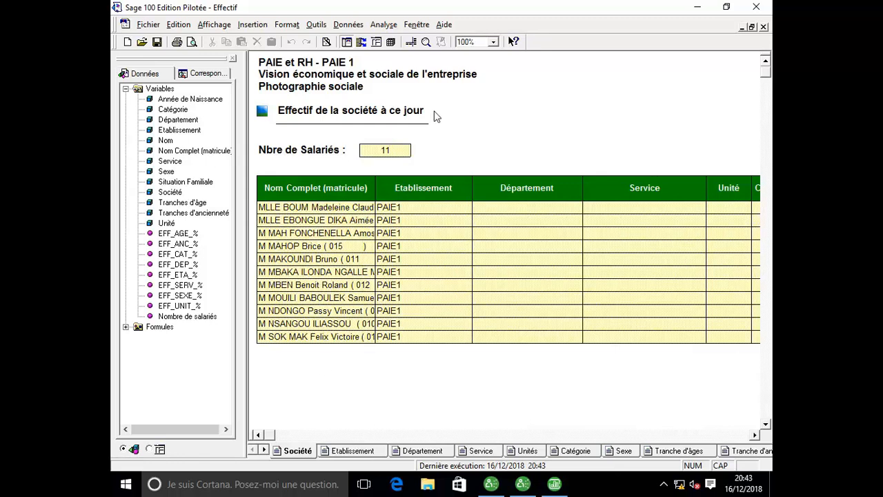
# Examine the Effectif report's headcount breakdowns by établissement, département, service, sexe, tranche d'âges and tranche d'ancienneté.
pyautogui.click(349, 450)
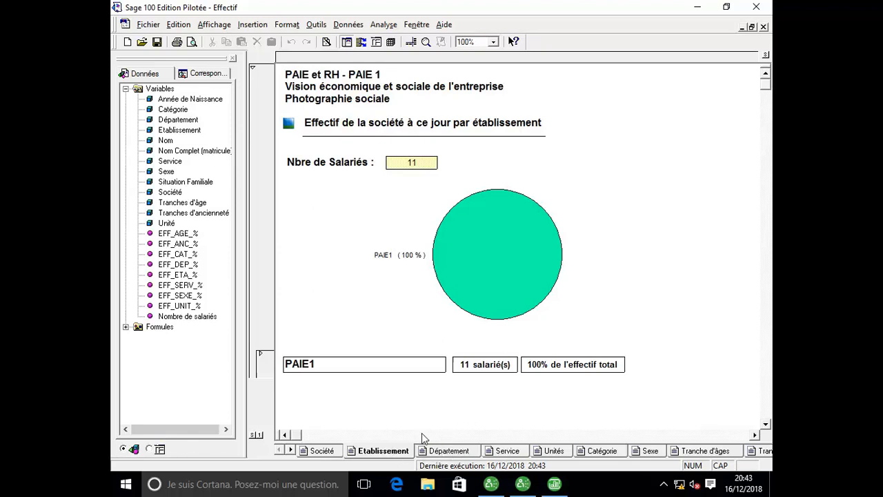
pyautogui.click(449, 456)
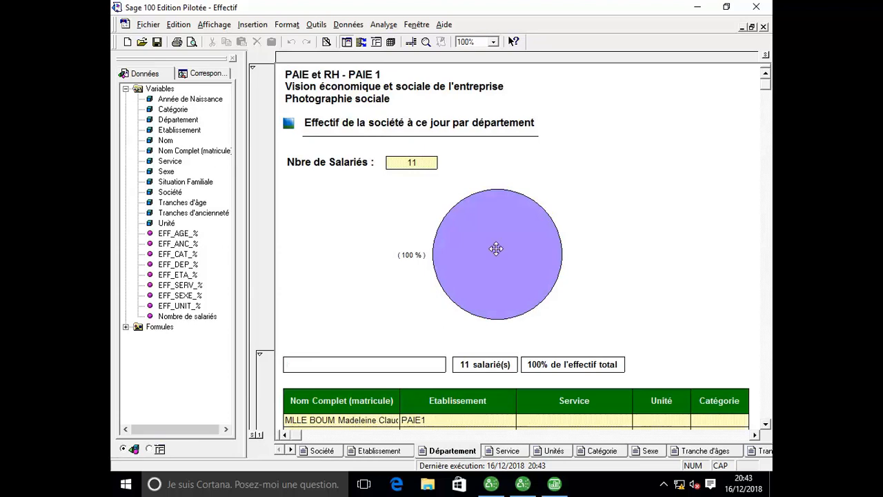
pyautogui.click(378, 453)
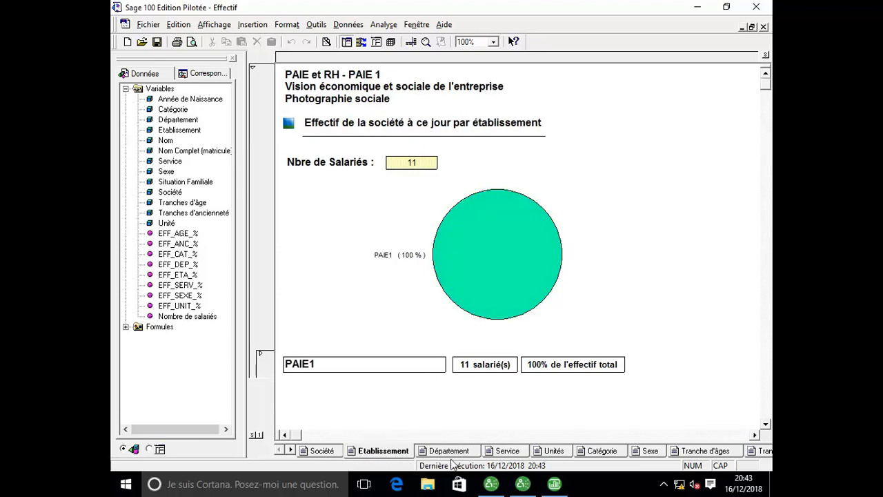
pyautogui.click(502, 453)
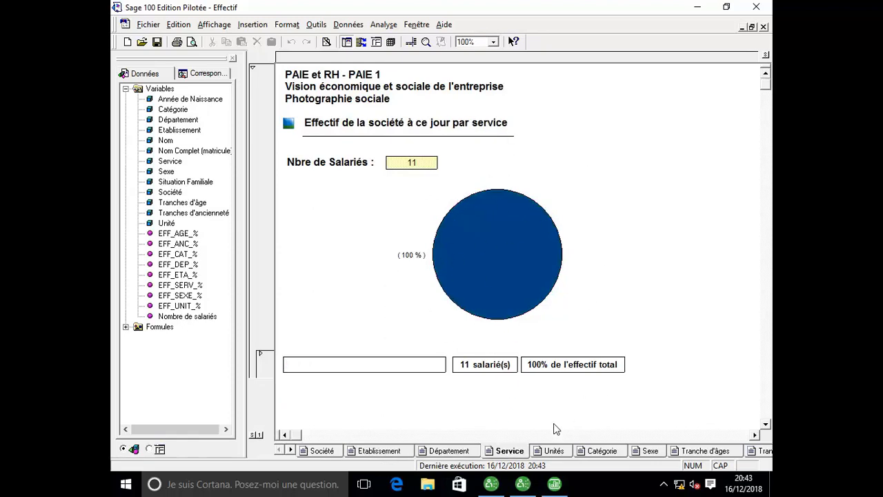
pyautogui.click(647, 450)
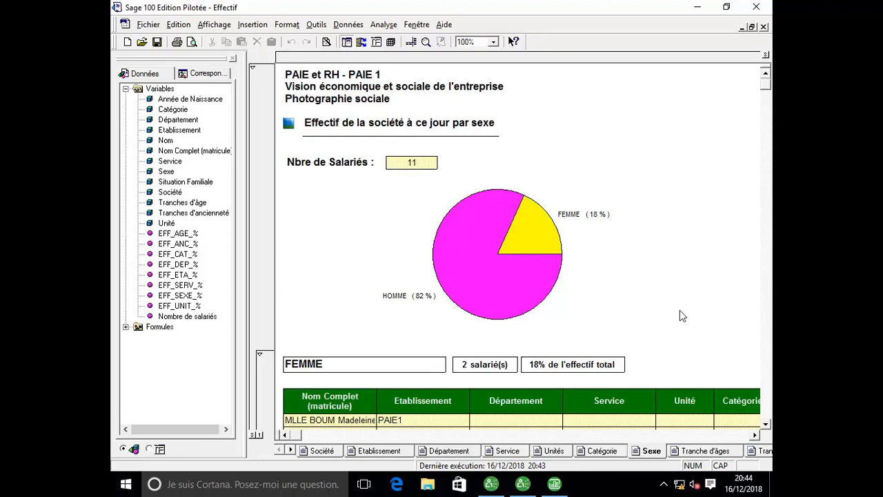
pyautogui.click(690, 455)
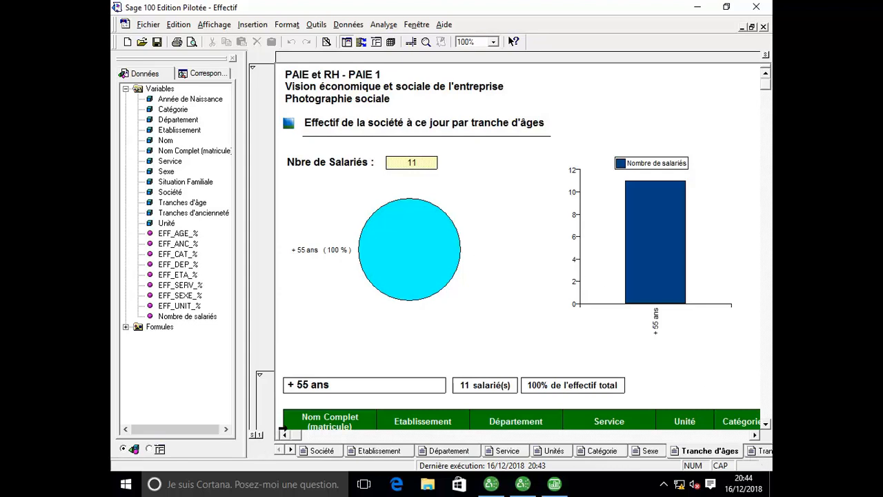
pyautogui.click(290, 451)
pyautogui.click(291, 450)
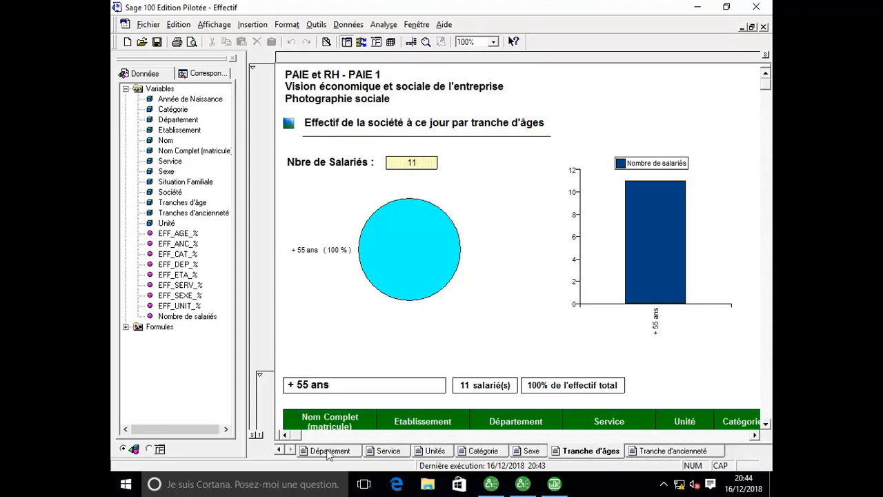
pyautogui.click(698, 452)
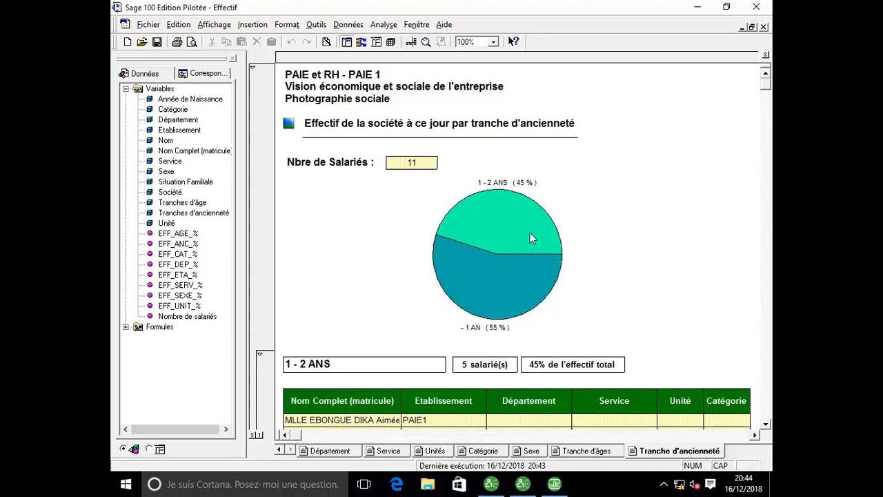
pyautogui.click(330, 450)
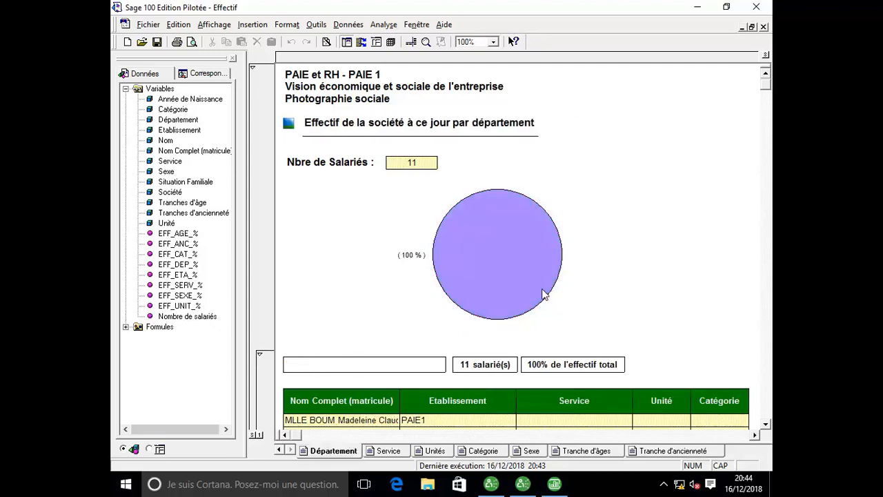
pyautogui.click(385, 450)
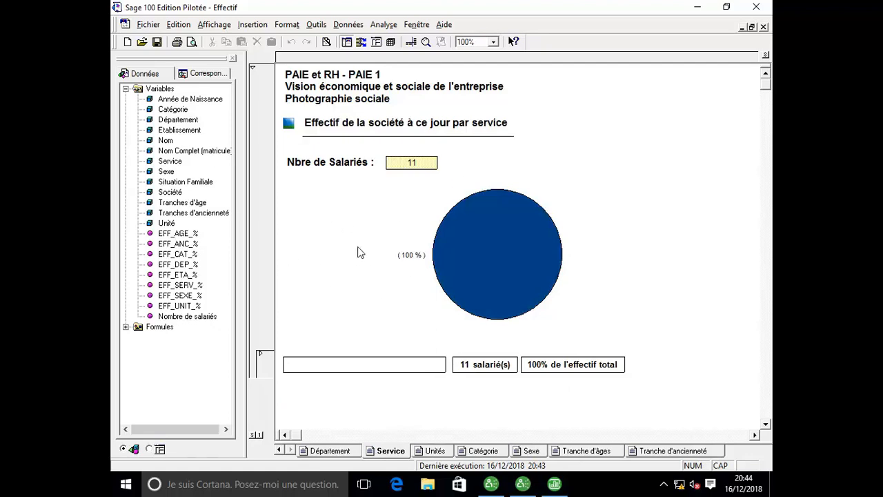
# Switch to Sage Paie & RH, check the host computer's running processes in Task Manager, and close it.
pyautogui.click(490, 483)
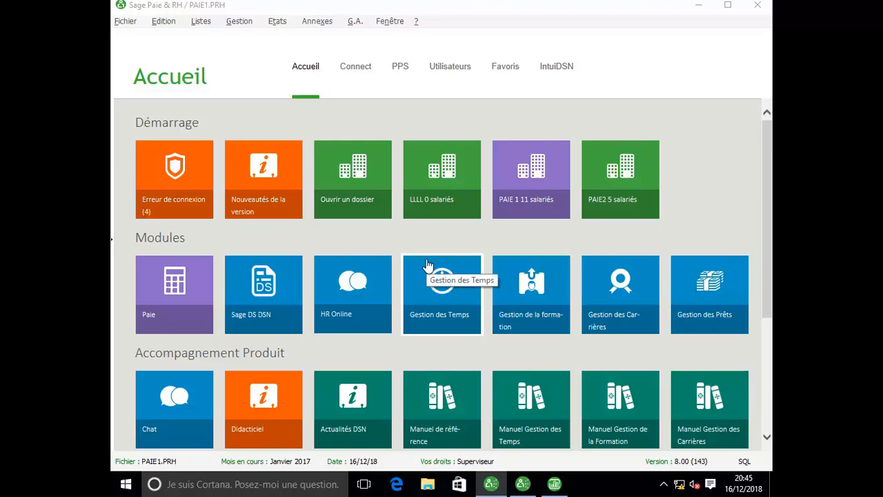
pyautogui.hotkey('ctrl', 'shift', 'Escape')
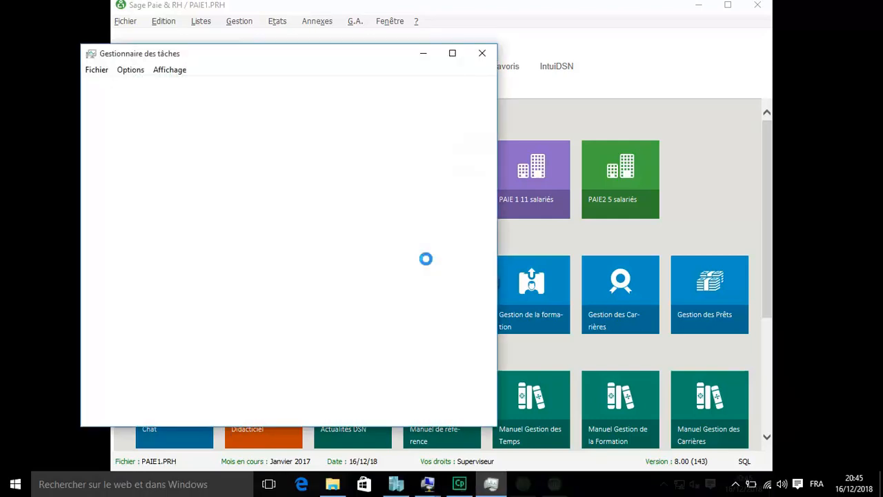
pyautogui.click(396, 484)
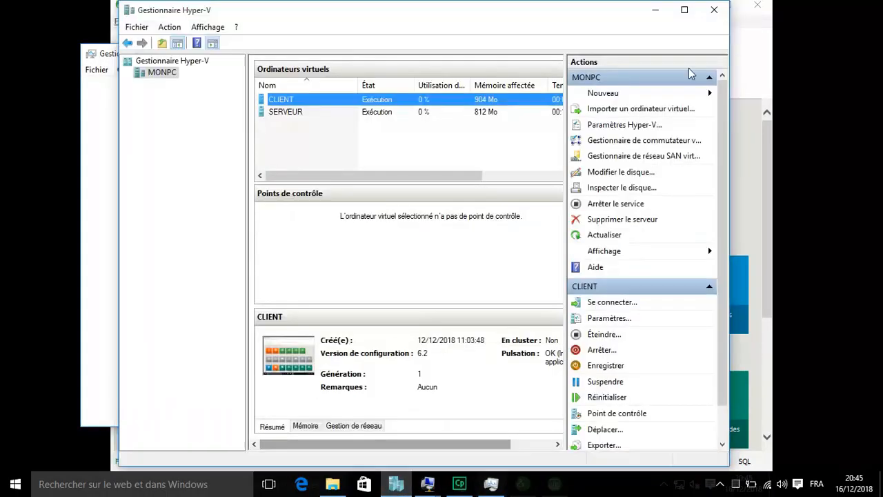
pyautogui.click(653, 12)
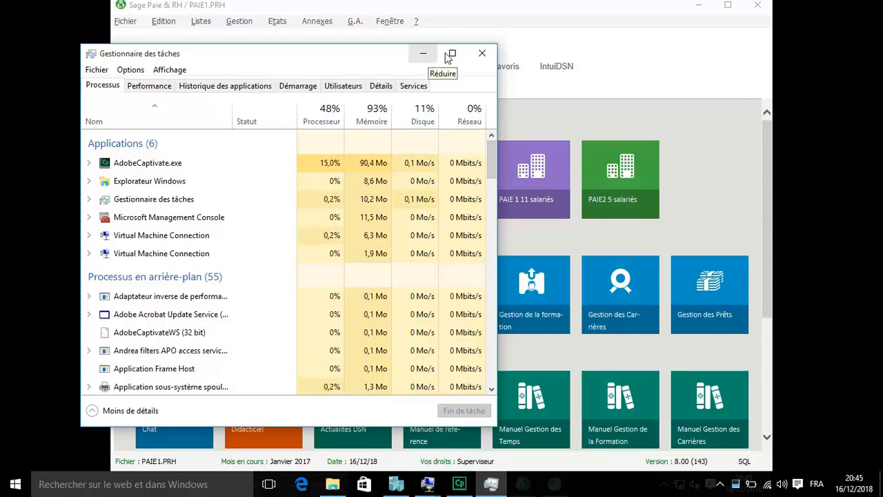
pyautogui.click(487, 53)
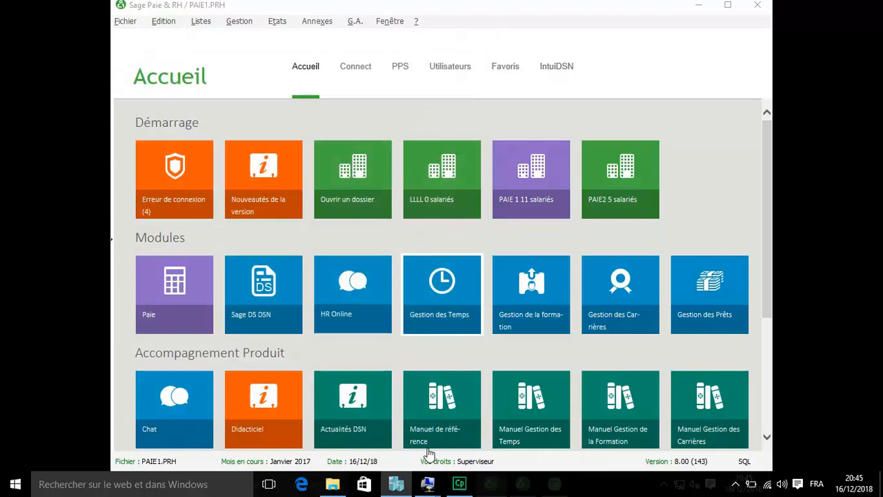